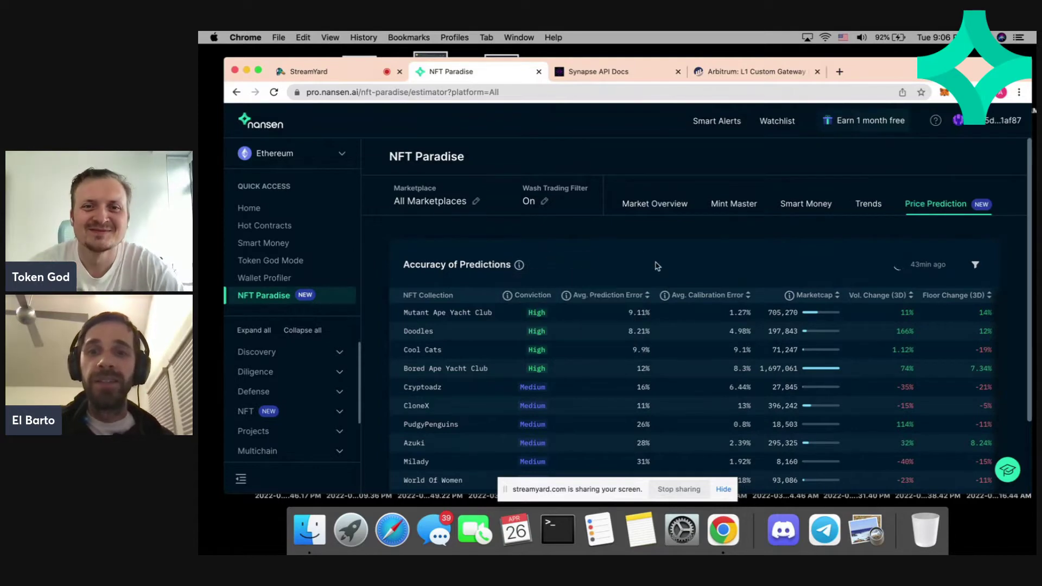
Find Doodles in the Accuracy of Predictions table and open its prediction page in a new tab.
scroll(656, 264, "down", 1)
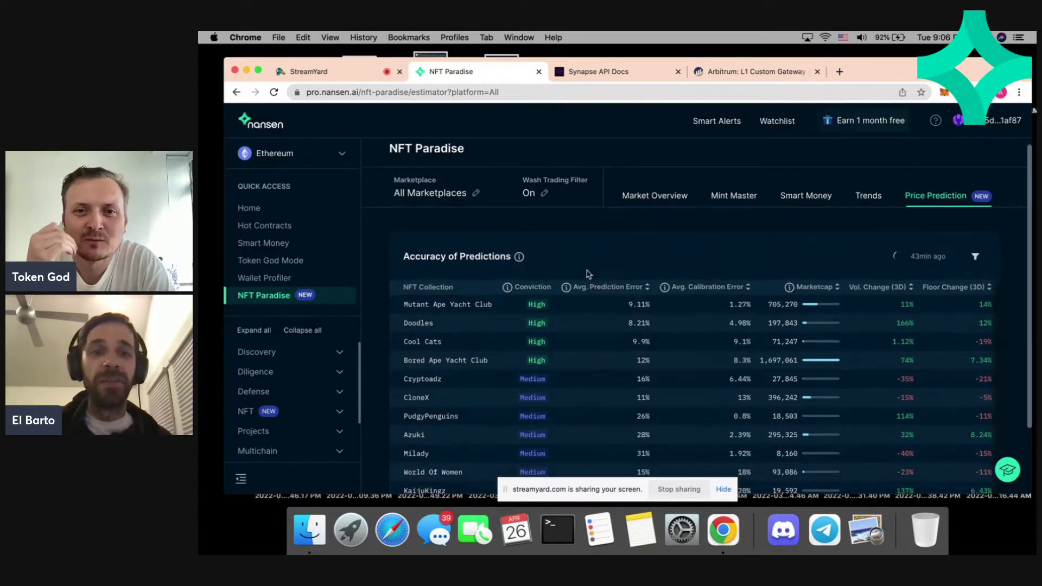
right_click(408, 325)
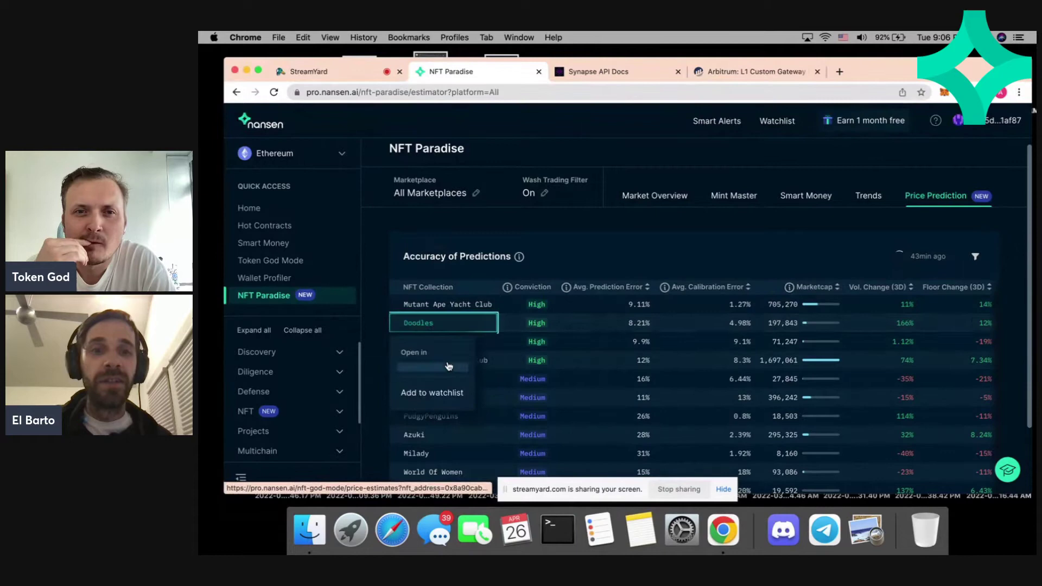
left_click(619, 243)
Review Doodles' 8.21% prediction error, 4.98% calibration error and its per-NFT predictions table.
left_click(417, 323)
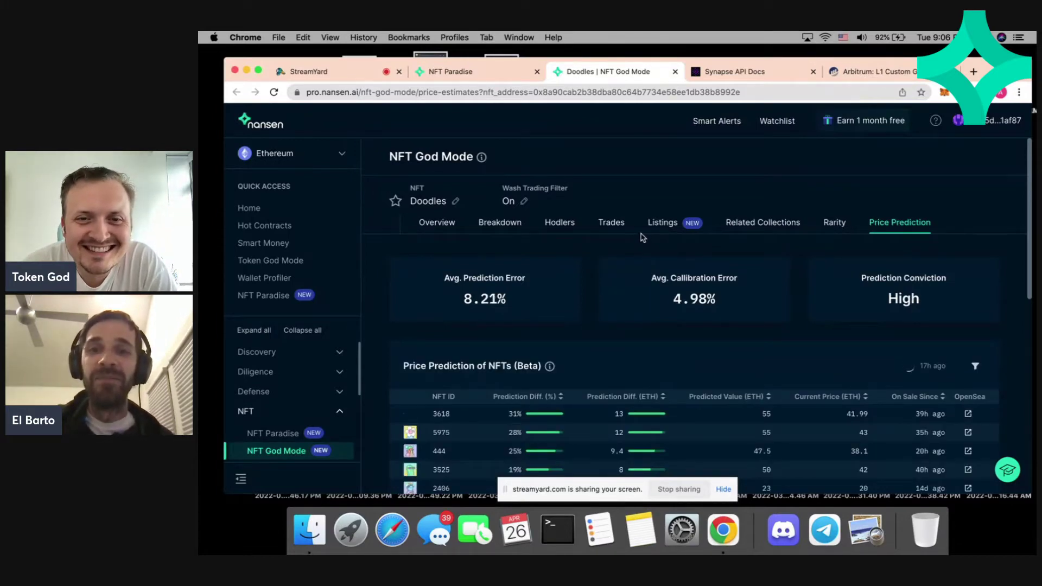
scroll(580, 205, "down", 3)
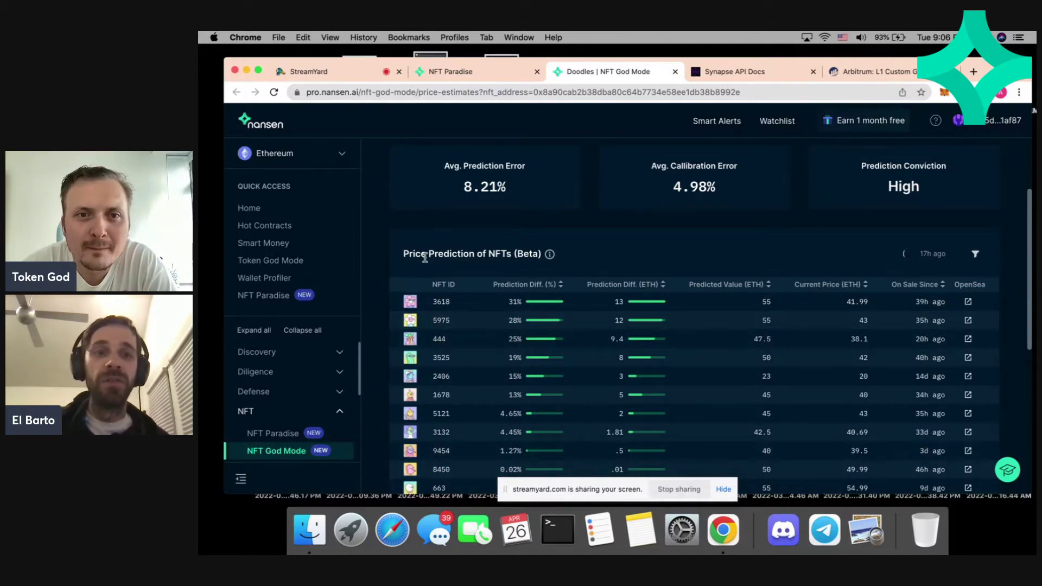
scroll(673, 216, "up", 3)
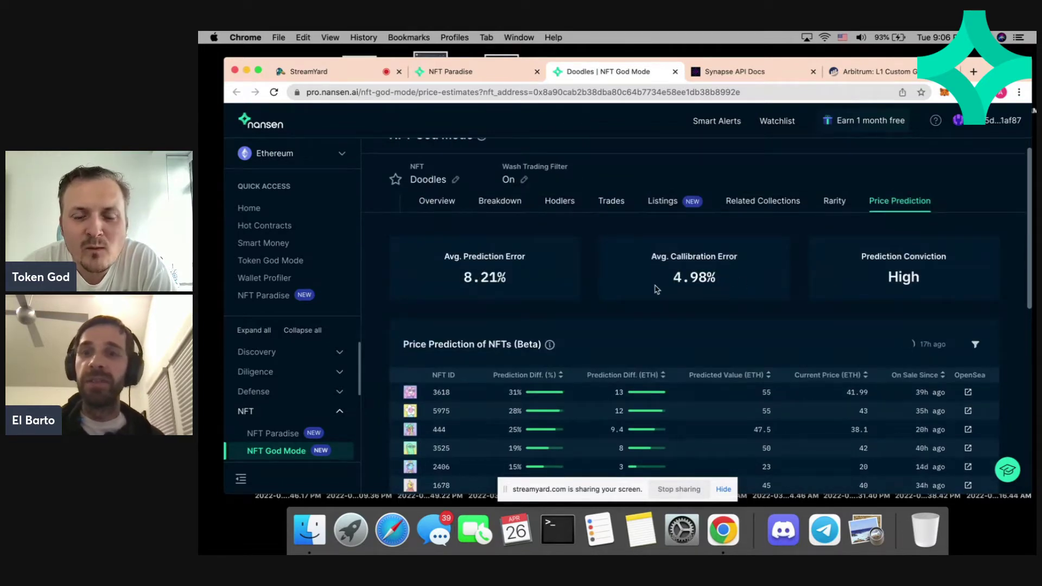
scroll(655, 289, "down", 1)
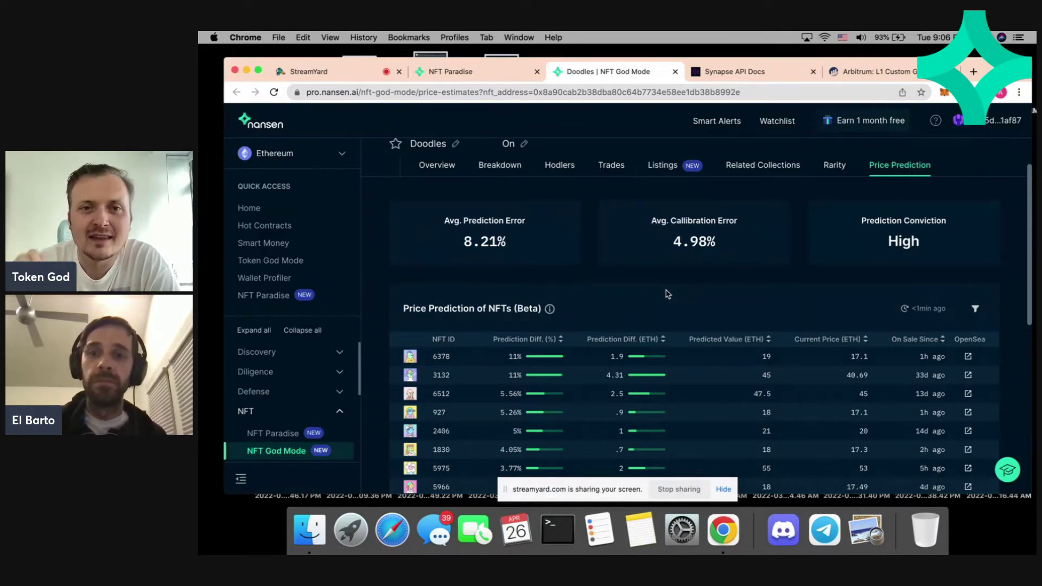
scroll(671, 291, "up", 2)
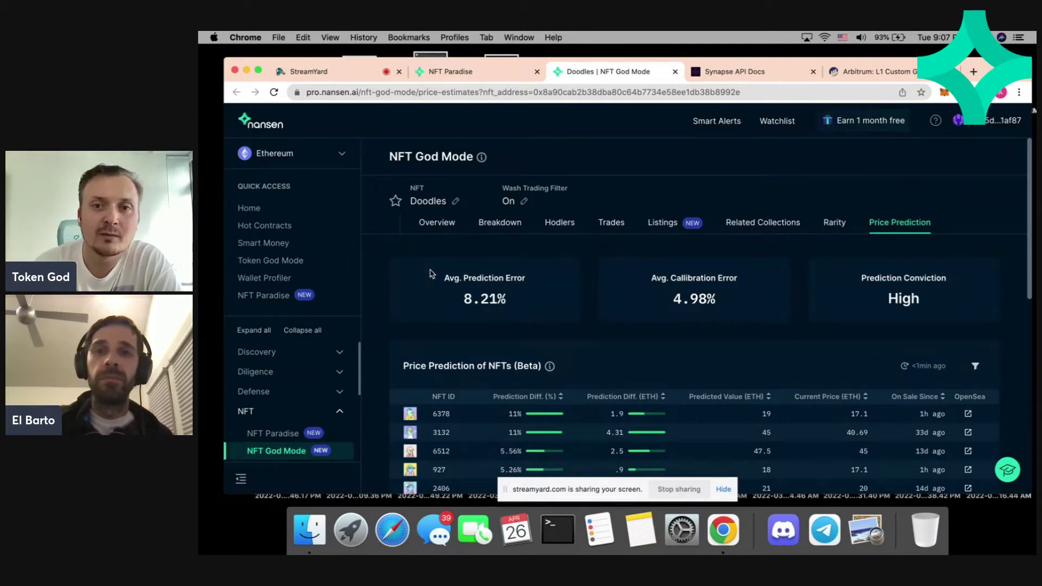
scroll(431, 273, "down", 5)
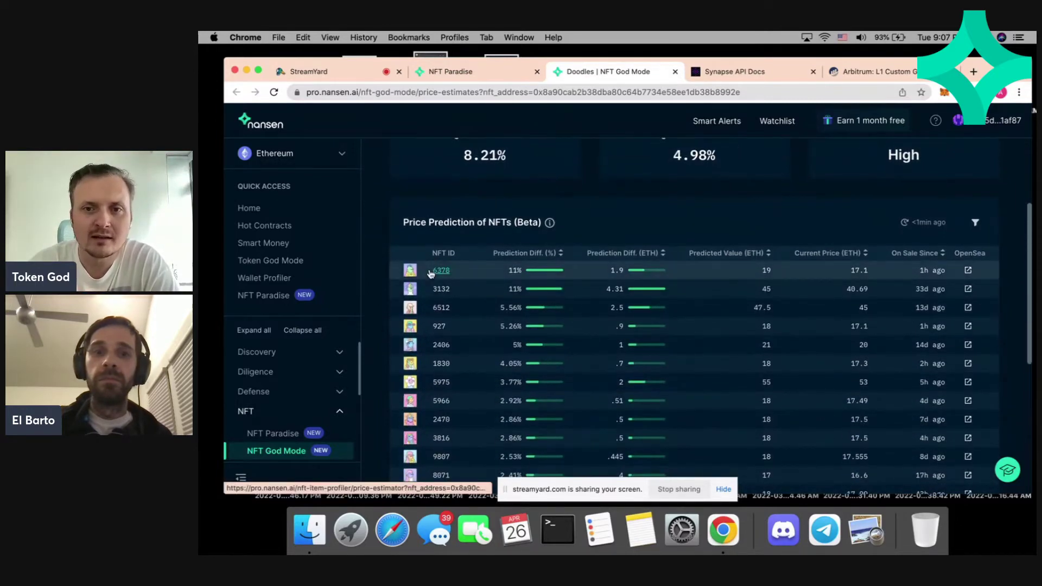
scroll(432, 272, "down", 3)
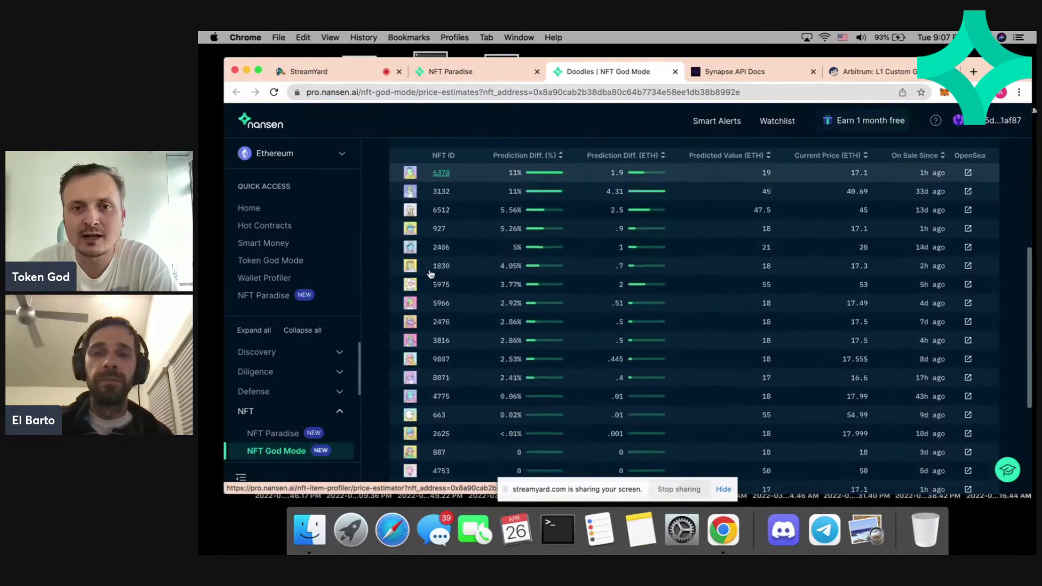
scroll(431, 273, "up", 1)
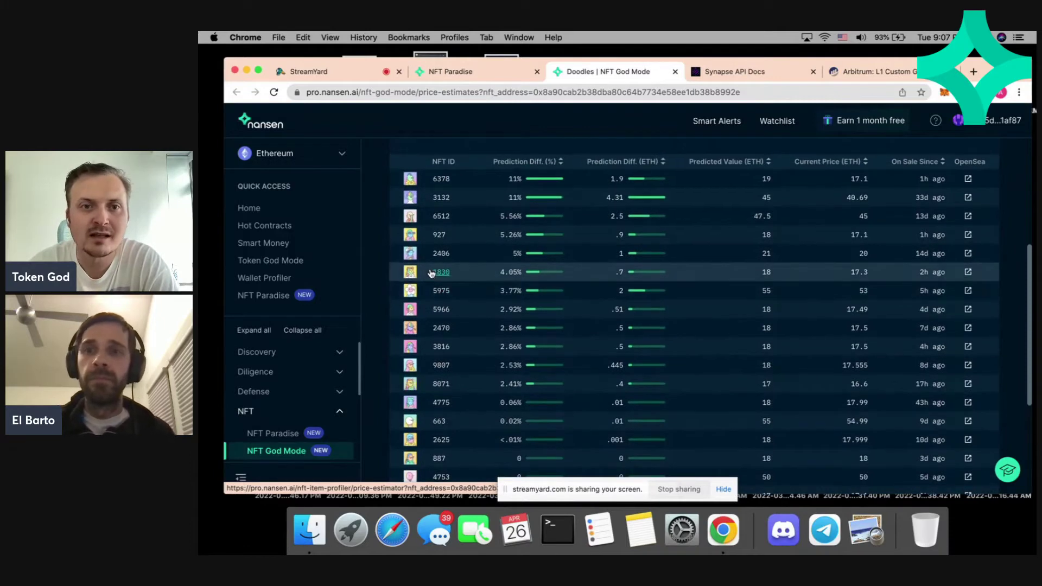
left_click(754, 161)
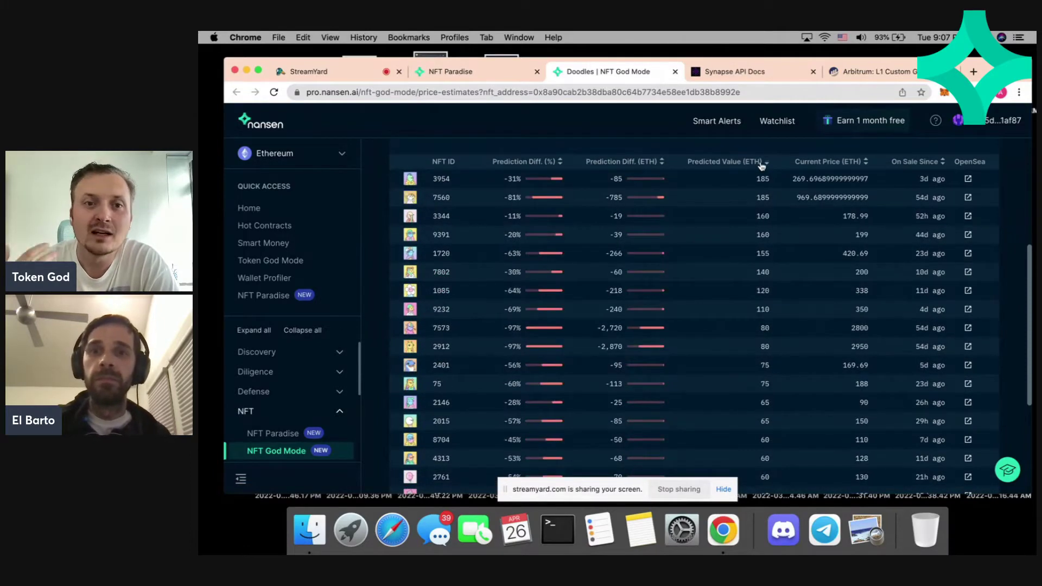
left_click(740, 162)
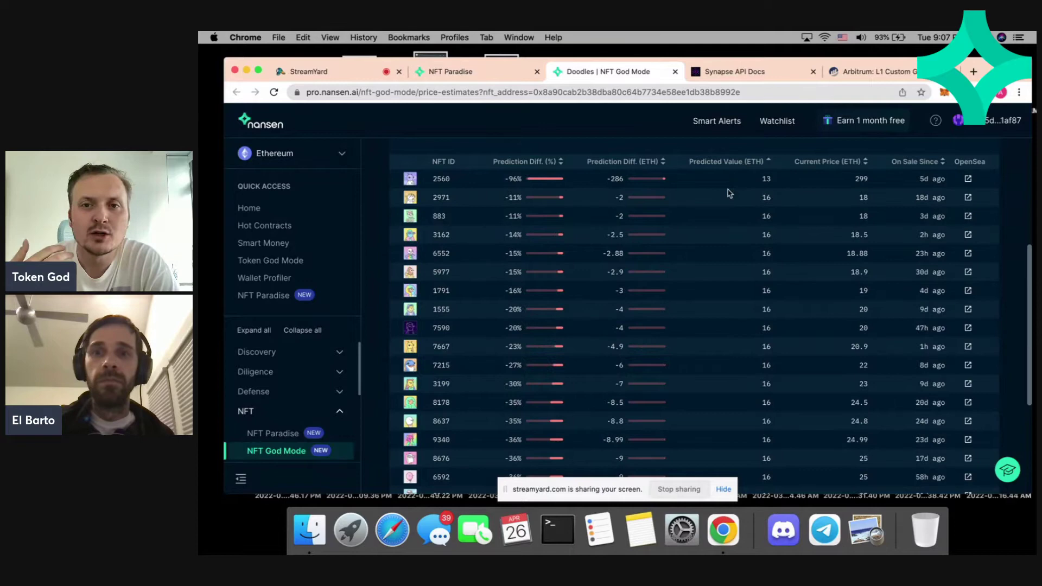
scroll(727, 196, "up", 3)
left_click(495, 279)
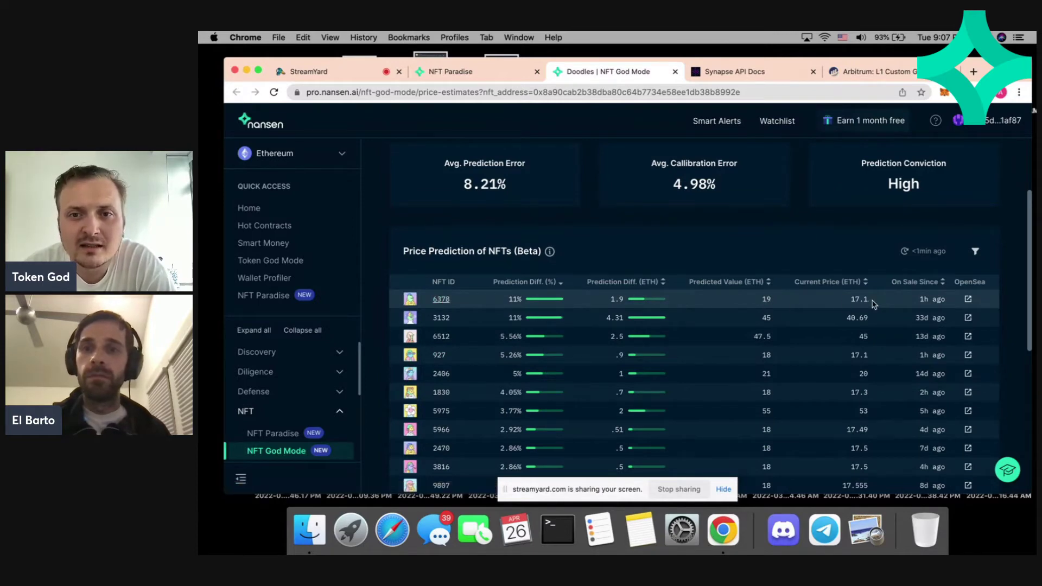
left_click_drag(872, 303, 852, 301)
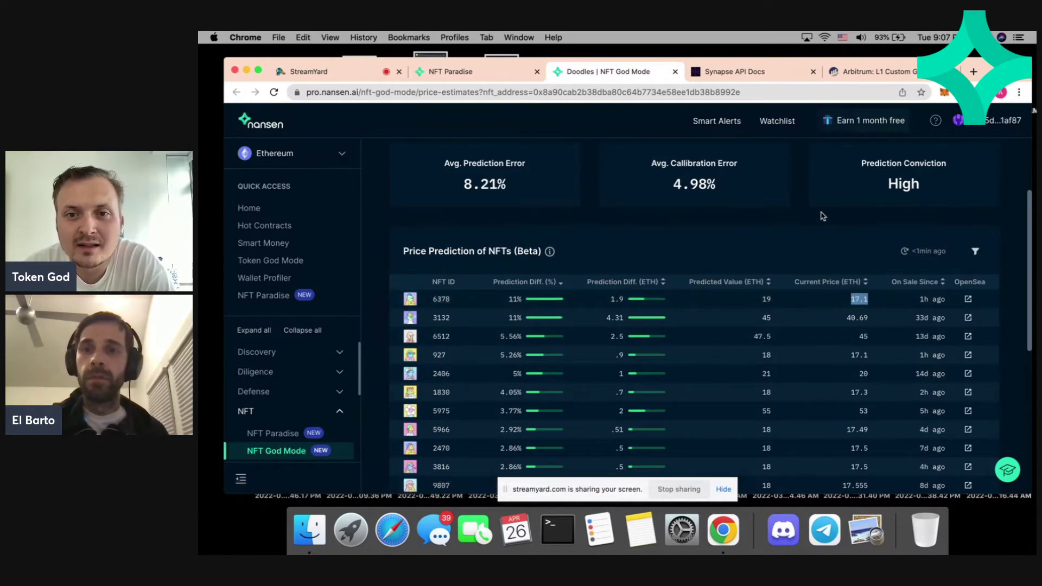
left_click(801, 210)
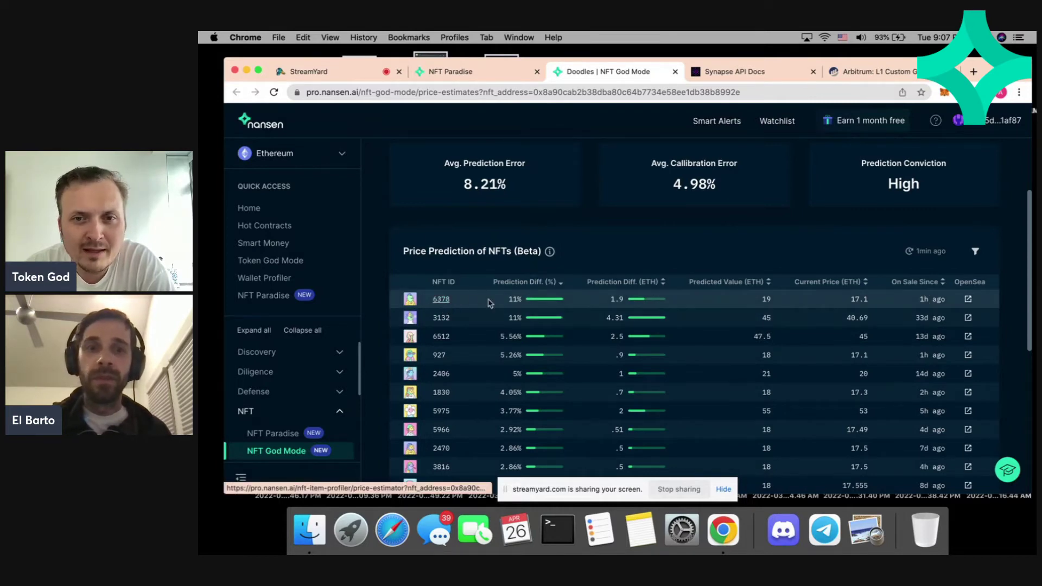
Open Doodles NFT 6378's Item Profiler in a new tab and view its 19 ETH estimate.
left_click(435, 298)
left_click(435, 298)
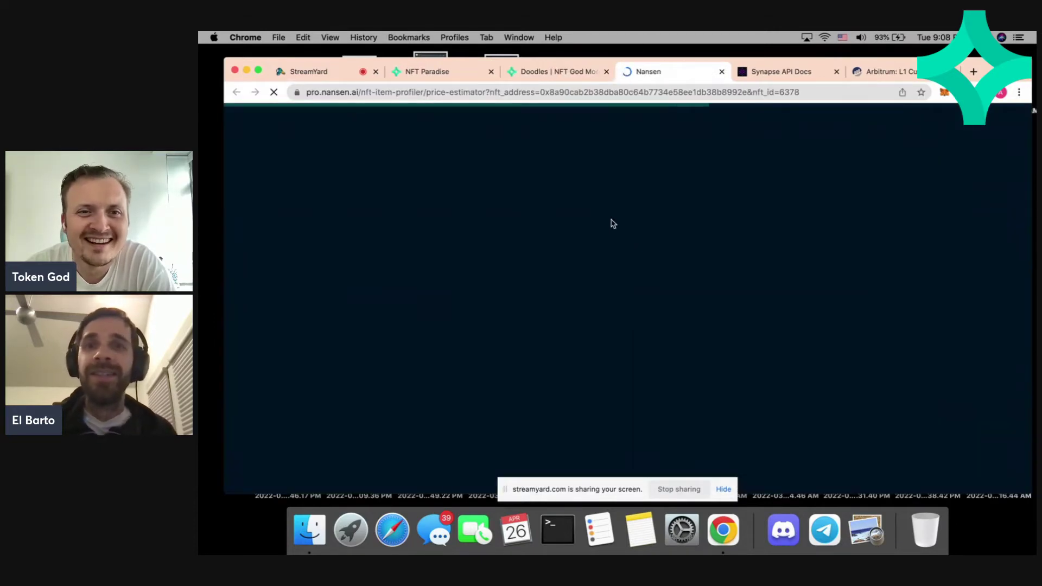
left_click(560, 76)
left_click(659, 76)
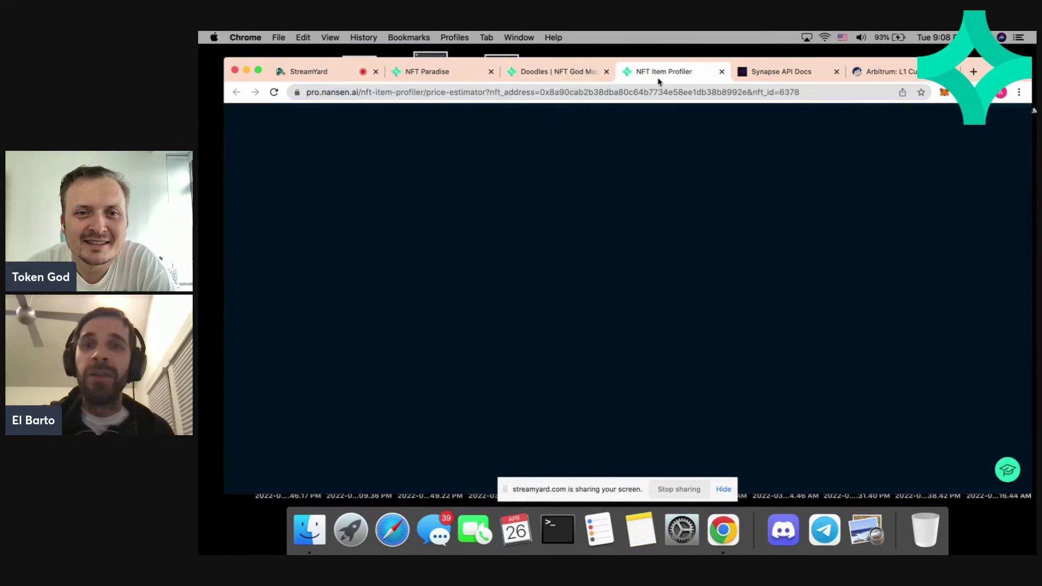
left_click(565, 80)
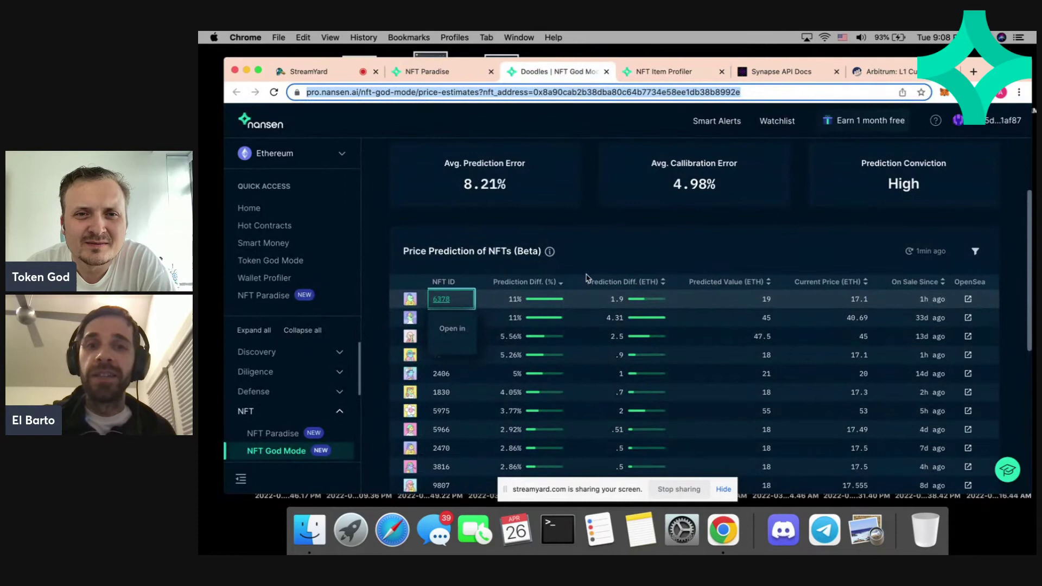
left_click(600, 258)
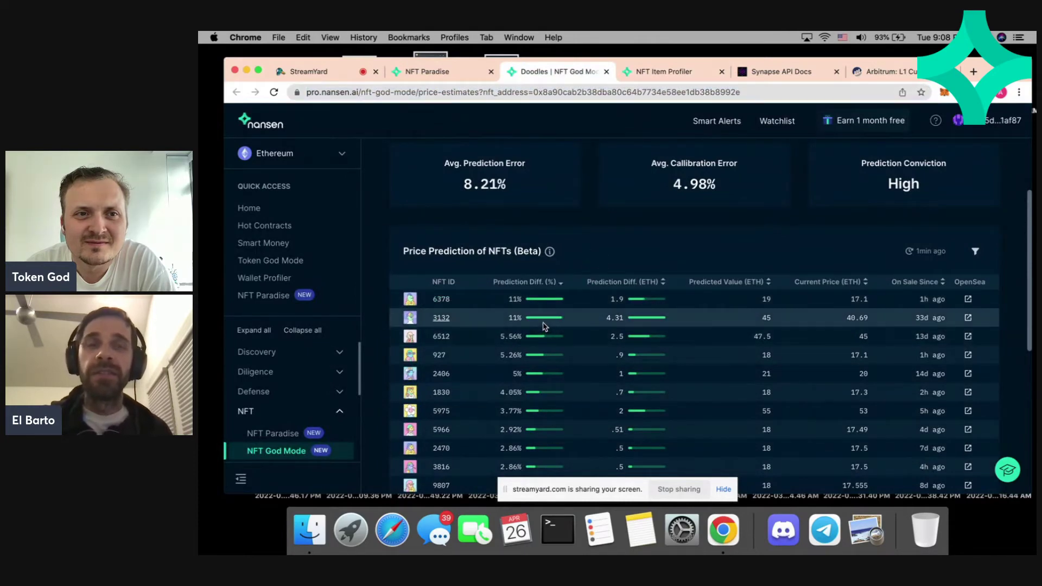
left_click(518, 294)
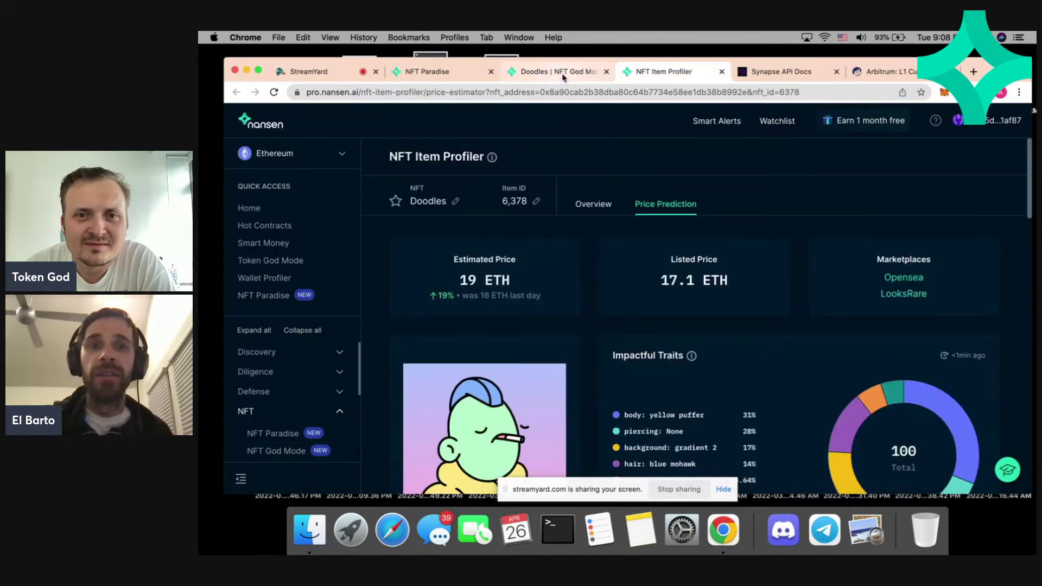
Back on the collection accuracy table, open PudgyPenguins' prediction page in a new tab.
left_click(562, 74)
left_click(434, 71)
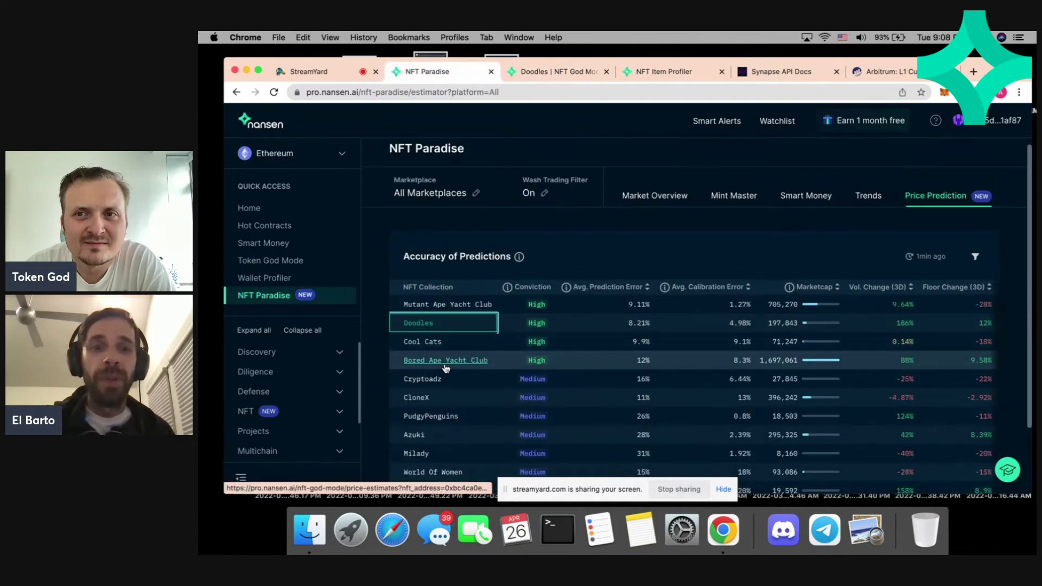
scroll(446, 369, "down", 1)
left_click(438, 403)
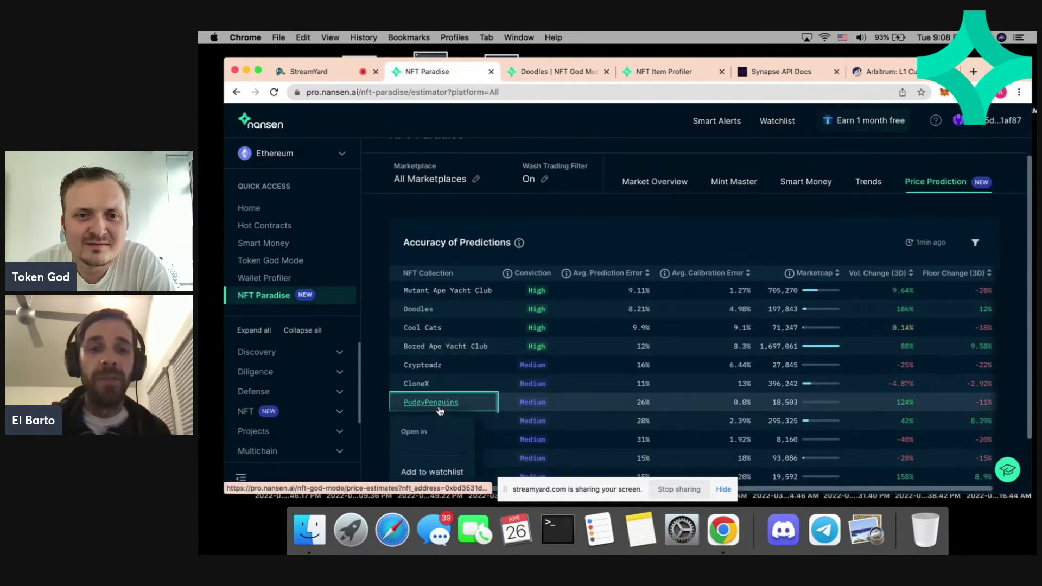
left_click(442, 406)
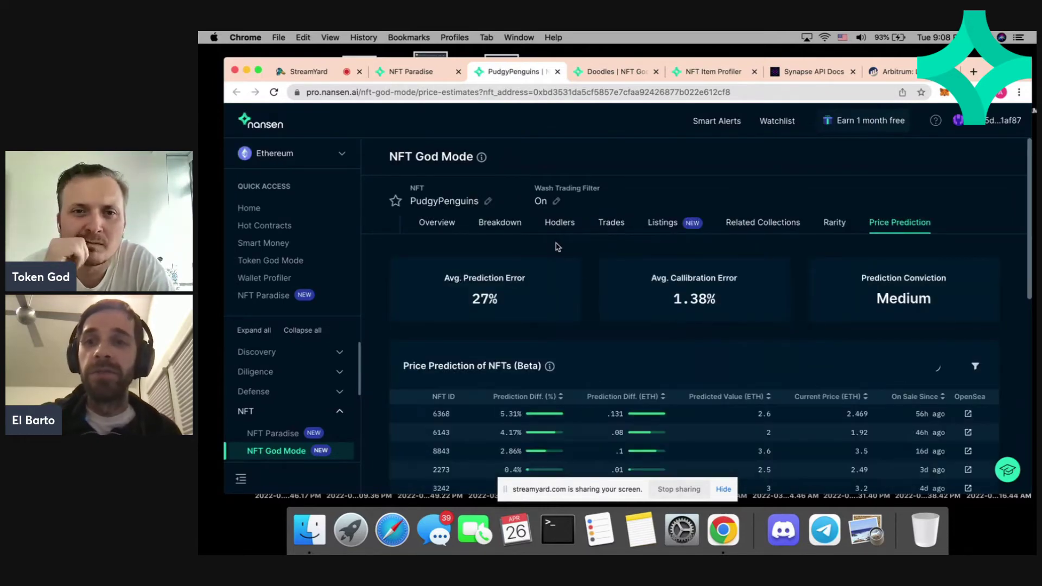
Compare PudgyPenguins' predictions (26% error, NFT 6368 leading at 5.31%) with the Doodles tab.
scroll(559, 247, "down", 3)
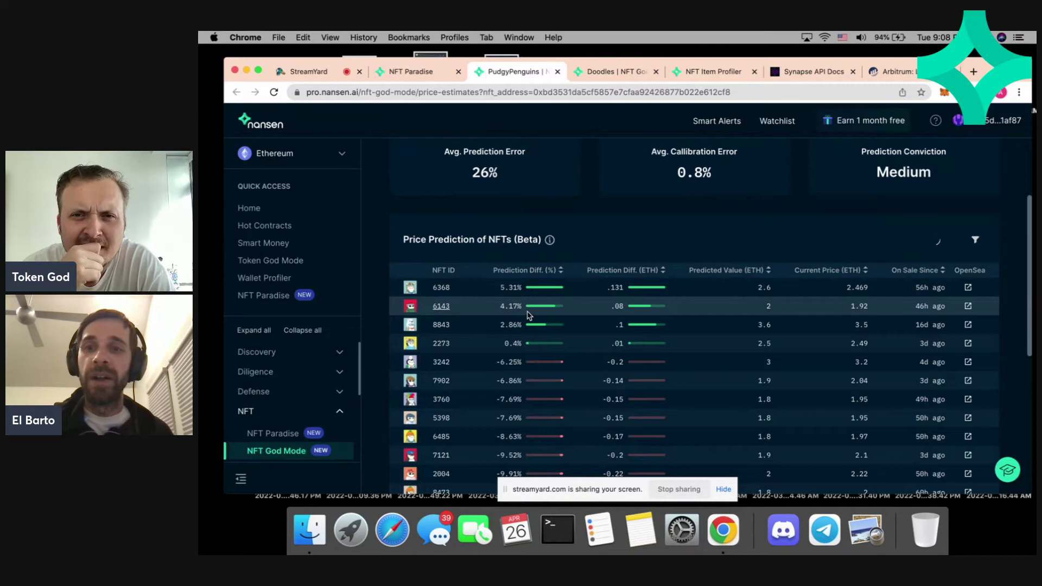
key("ctrl+Tab")
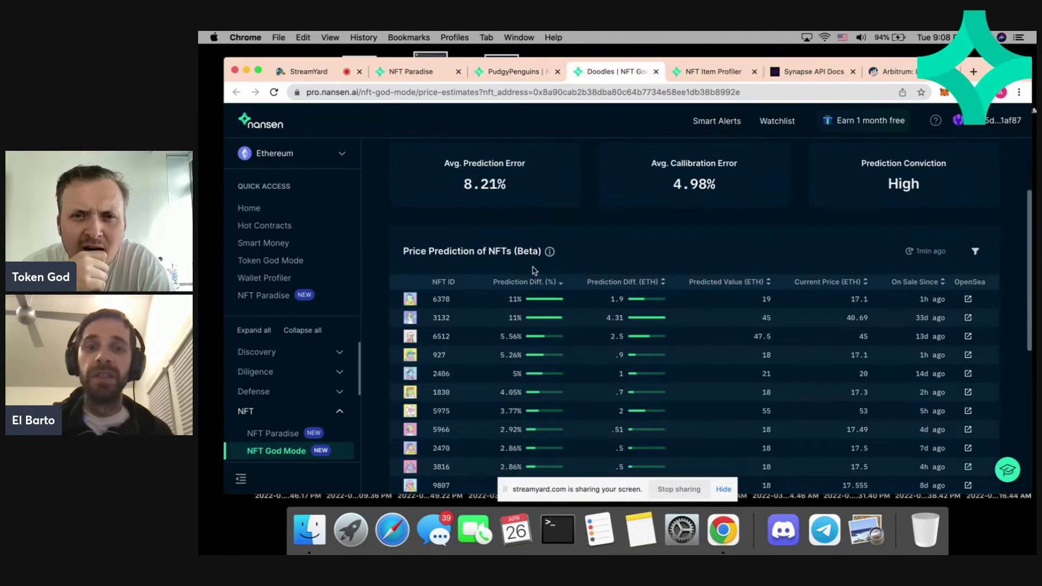
scroll(532, 270, "down", 7)
scroll(532, 270, "up", 7)
scroll(532, 269, "down", 5)
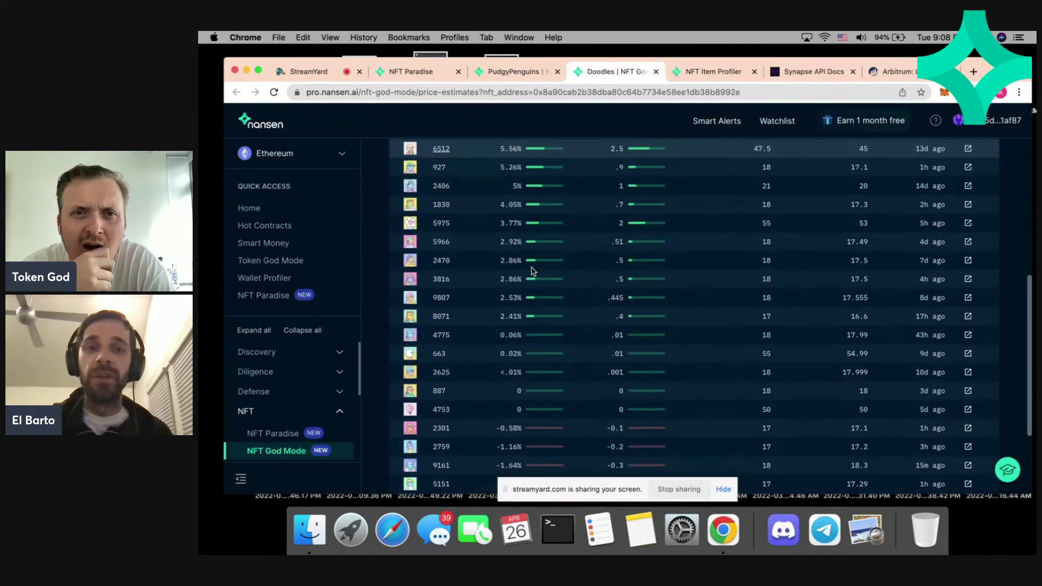
scroll(531, 271, "up", 7)
key("ctrl+shift+Tab")
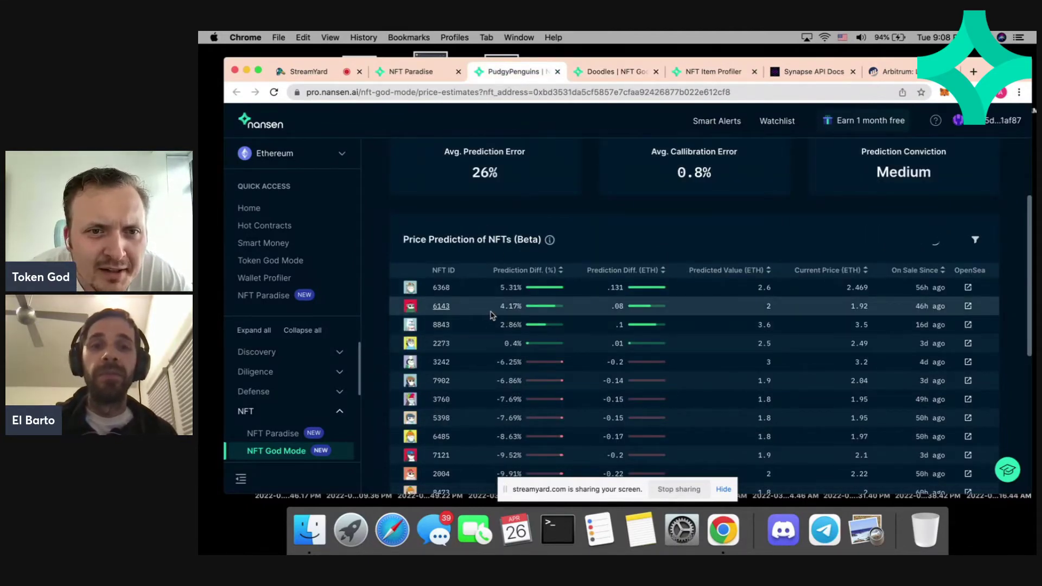
mouse_move(411, 291)
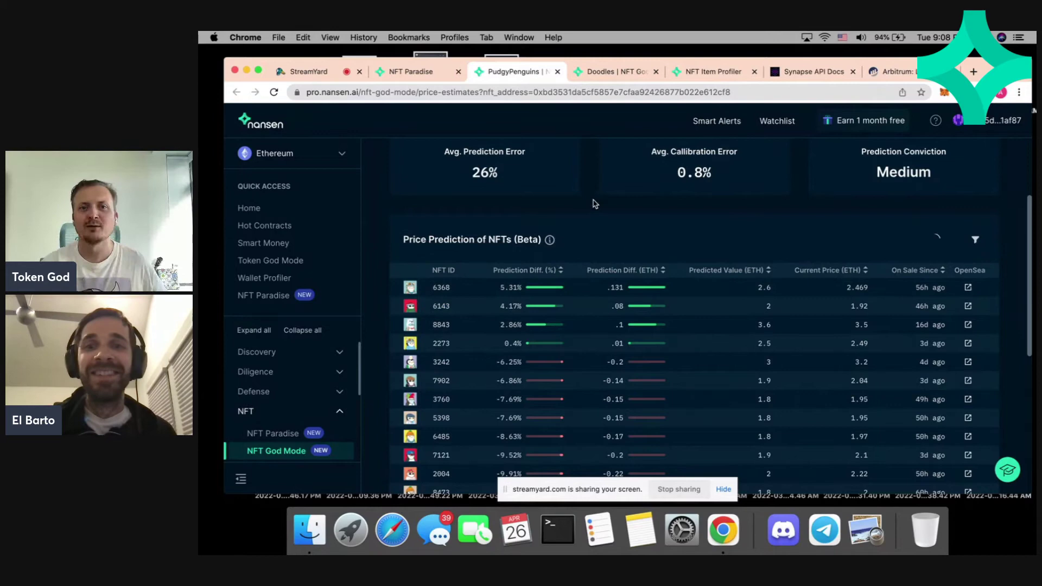
Open PudgyPenguins item 6368's profile and review its 1.8 ETH estimate, Viking Helmet trait and price history.
left_click(491, 286)
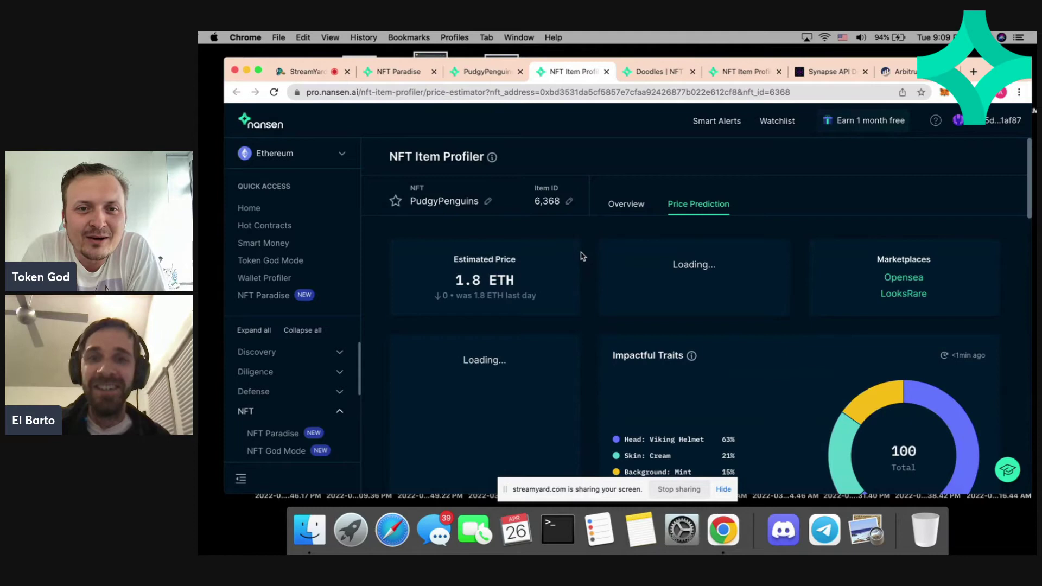
scroll(582, 256, "down", 1)
scroll(582, 256, "down", 5)
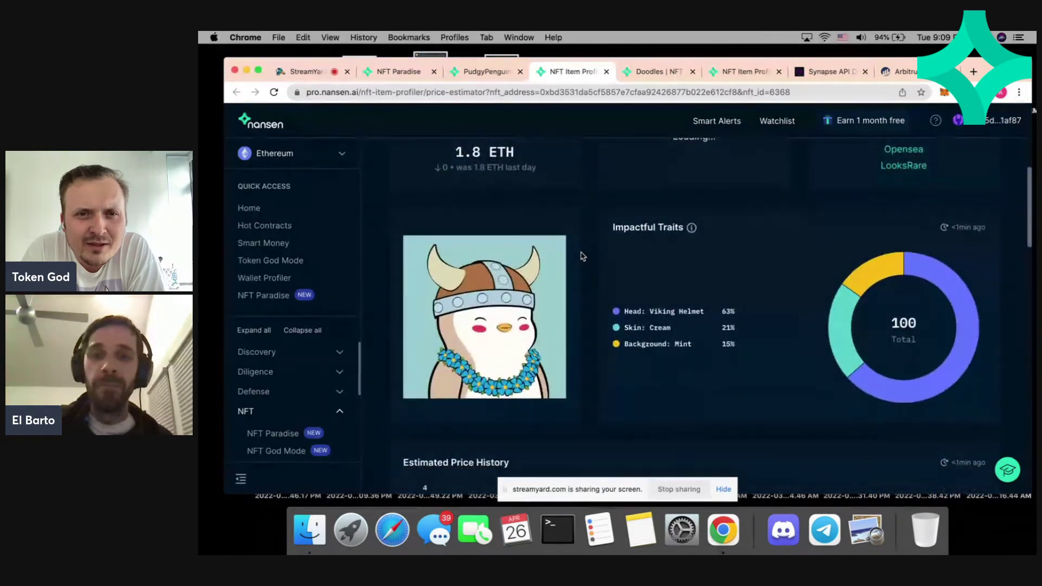
scroll(582, 256, "down", 1)
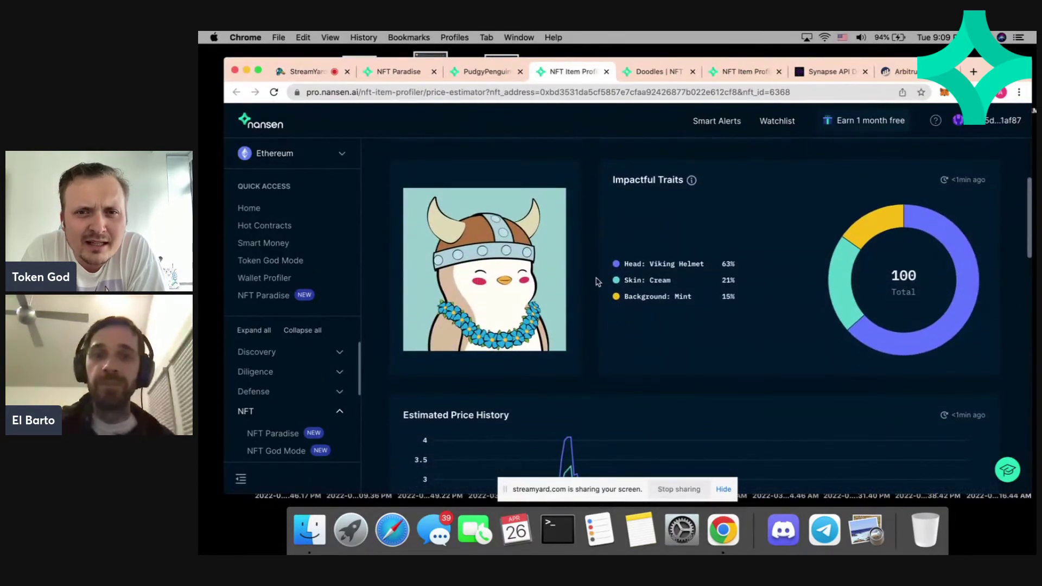
scroll(779, 291, "up", 6)
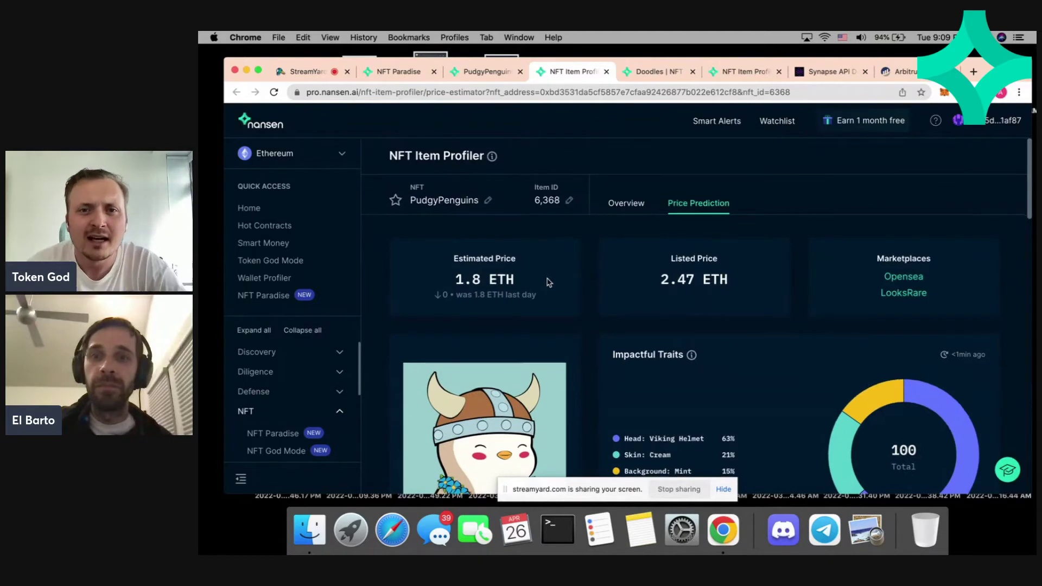
scroll(547, 282, "down", 3)
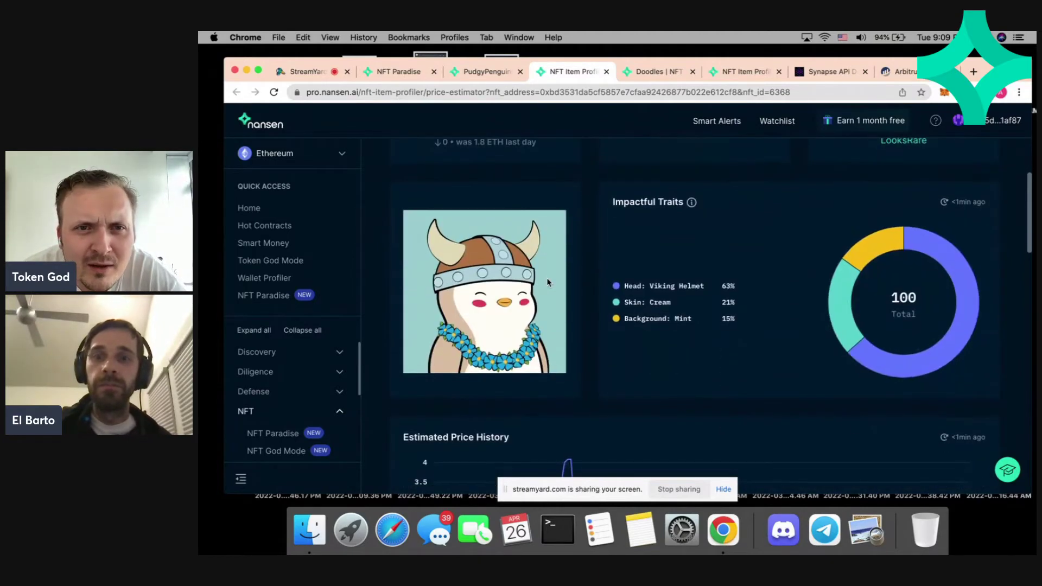
scroll(545, 278, "down", 5)
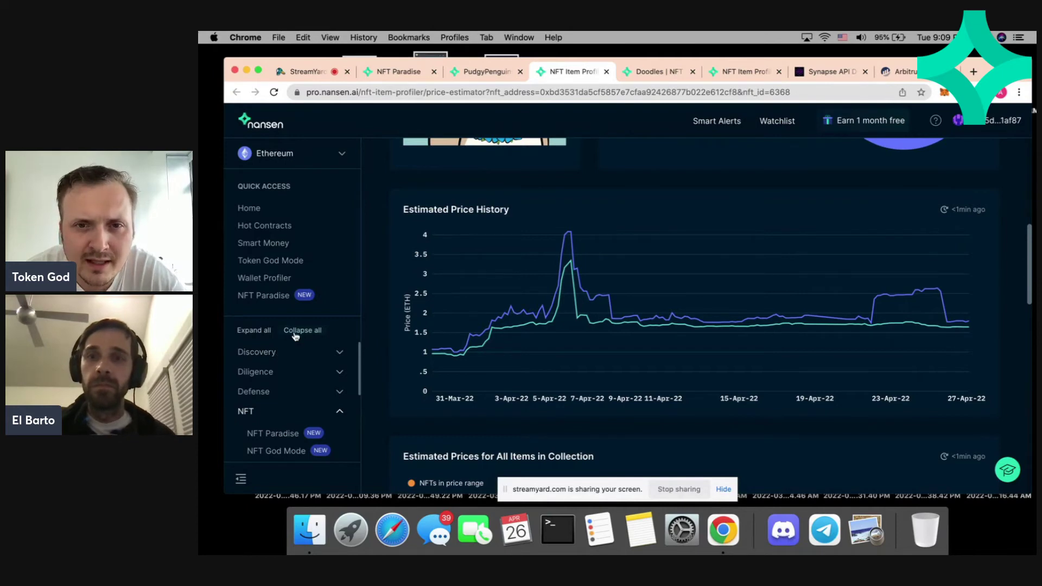
scroll(403, 316, "up", 2)
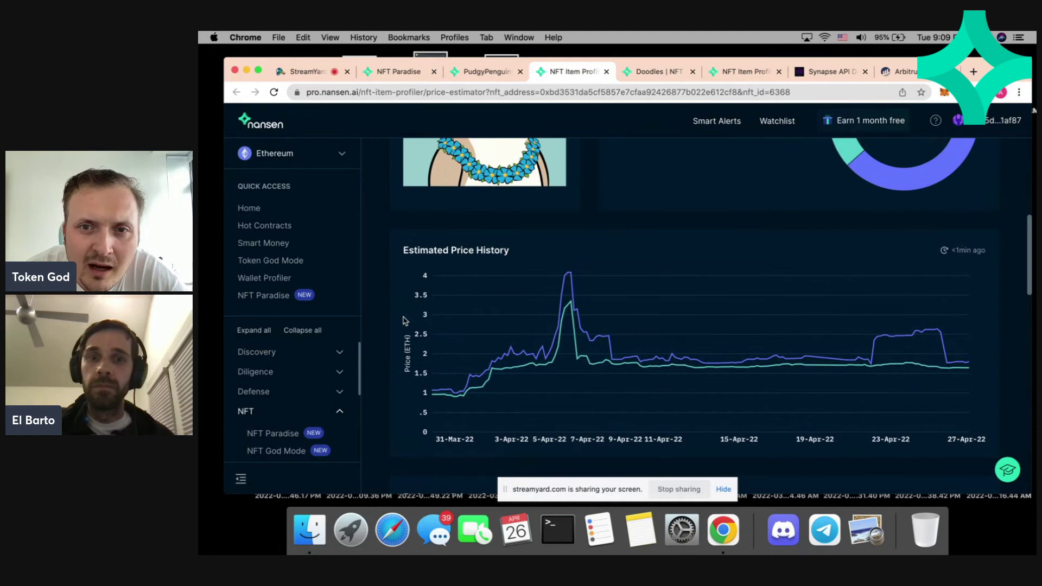
scroll(607, 344, "up", 10)
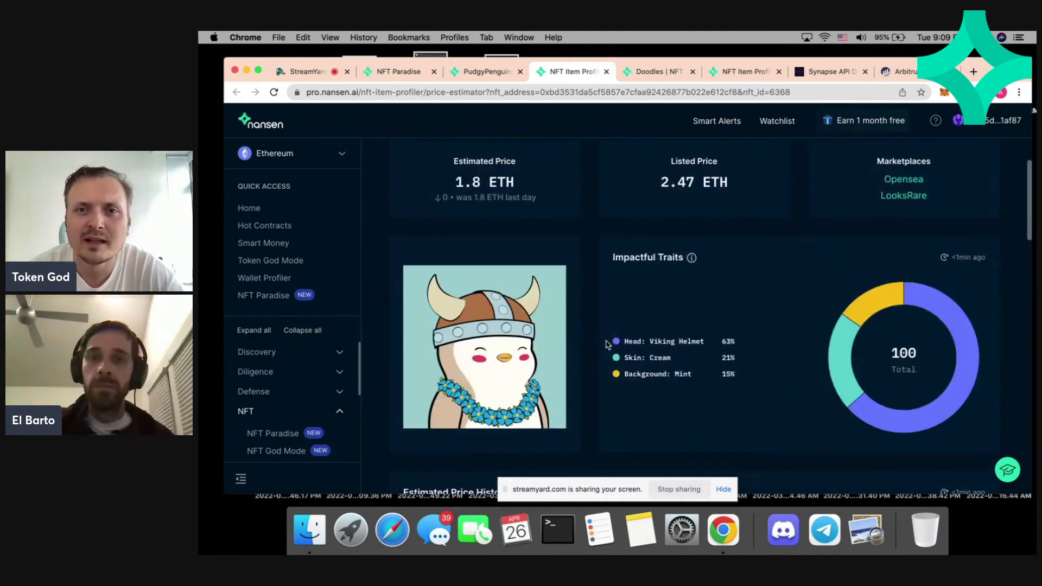
scroll(607, 344, "up", 2)
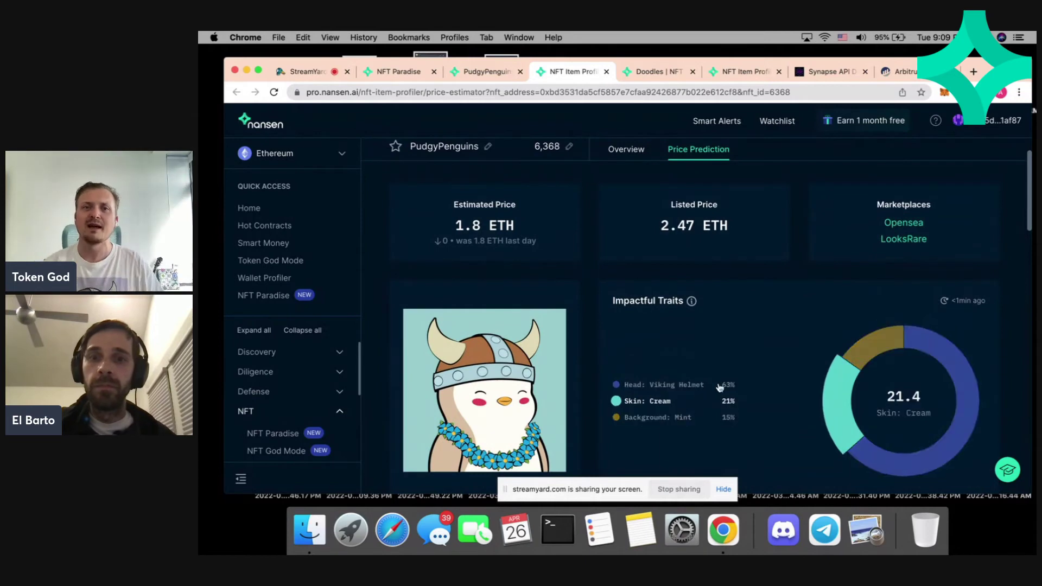
mouse_move(726, 385)
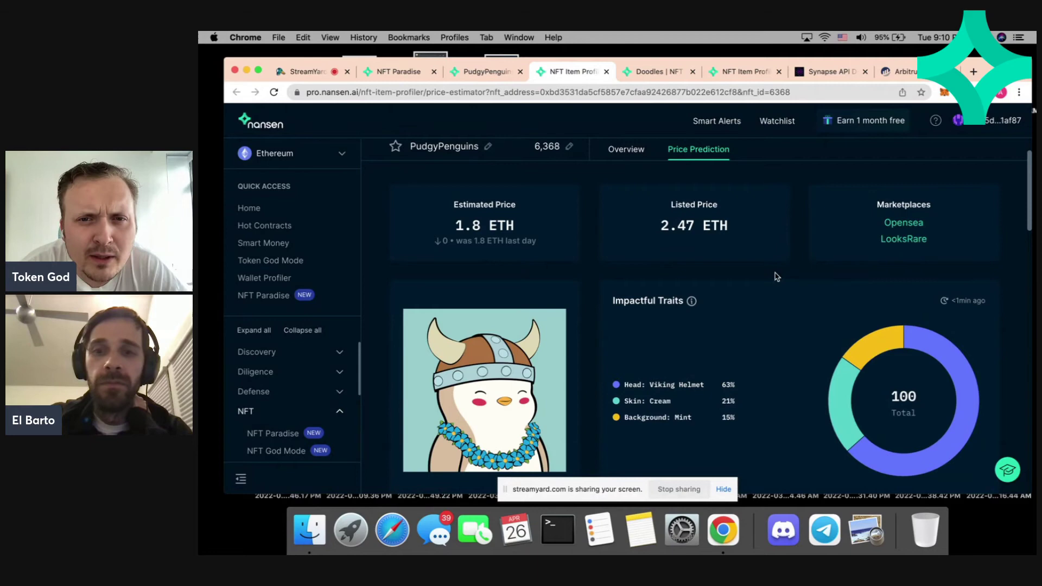
Close item 6368's profile tab and open PudgyPenguins item 3485's profile, estimated at 2 ETH.
scroll(770, 271, "up", 2)
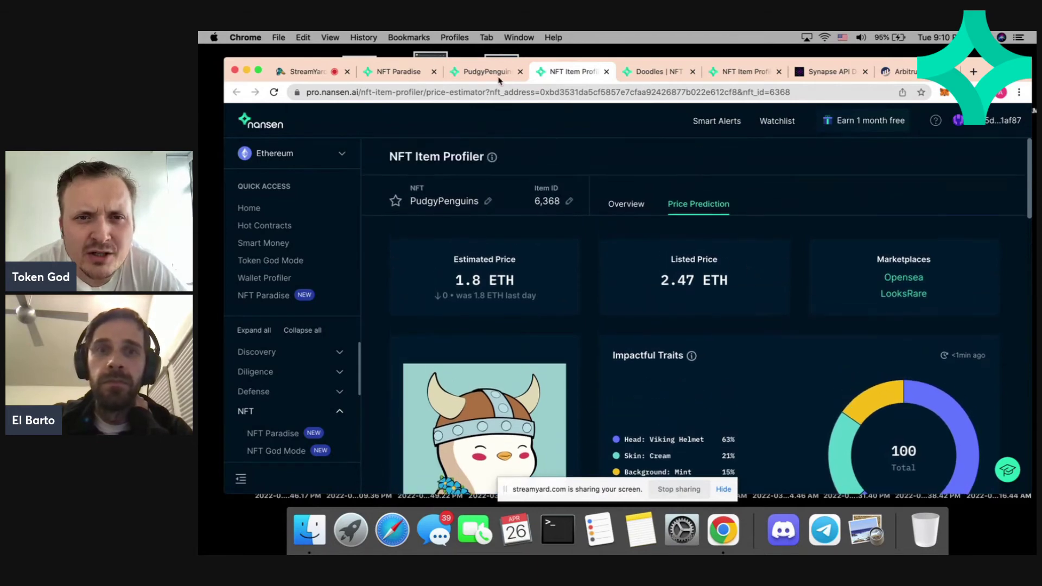
left_click(461, 78)
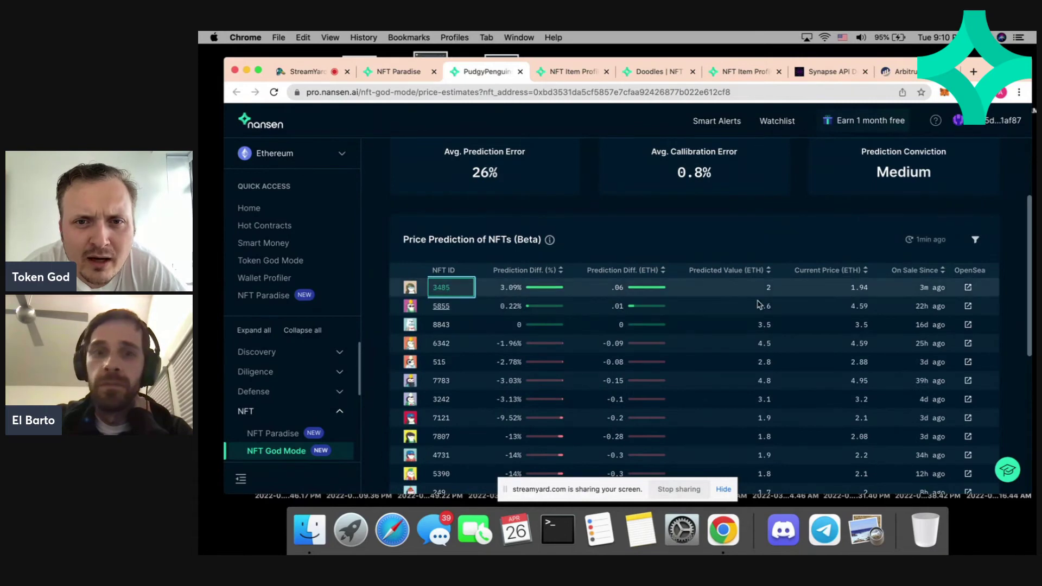
left_click(607, 71)
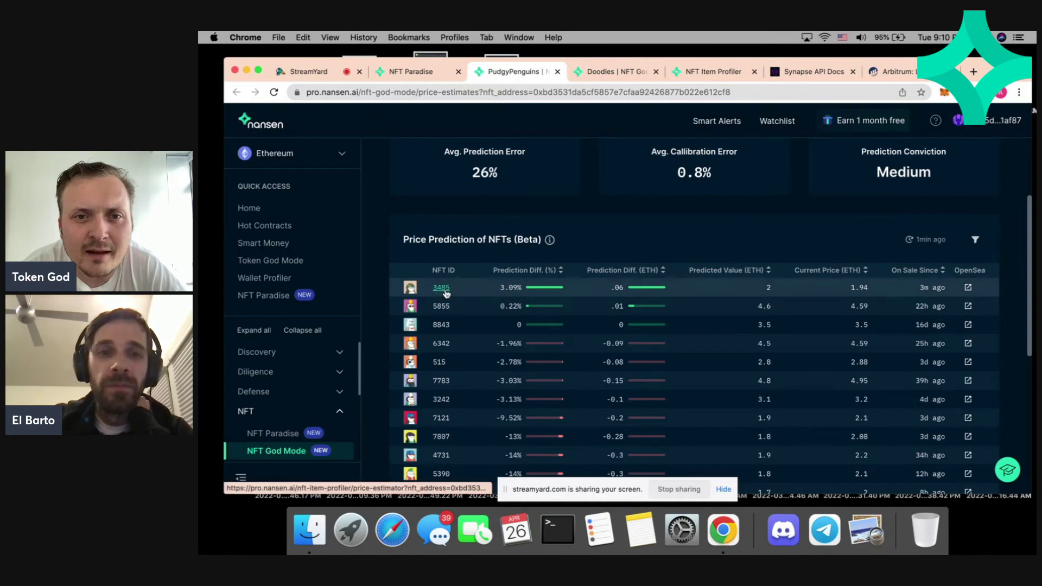
scroll(446, 293, "down", 1)
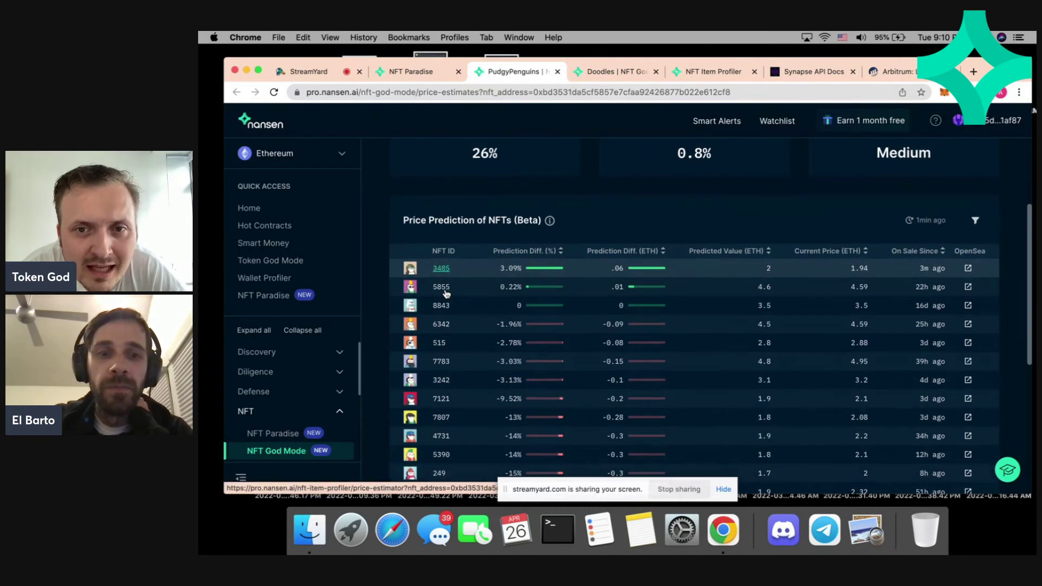
left_click(437, 266)
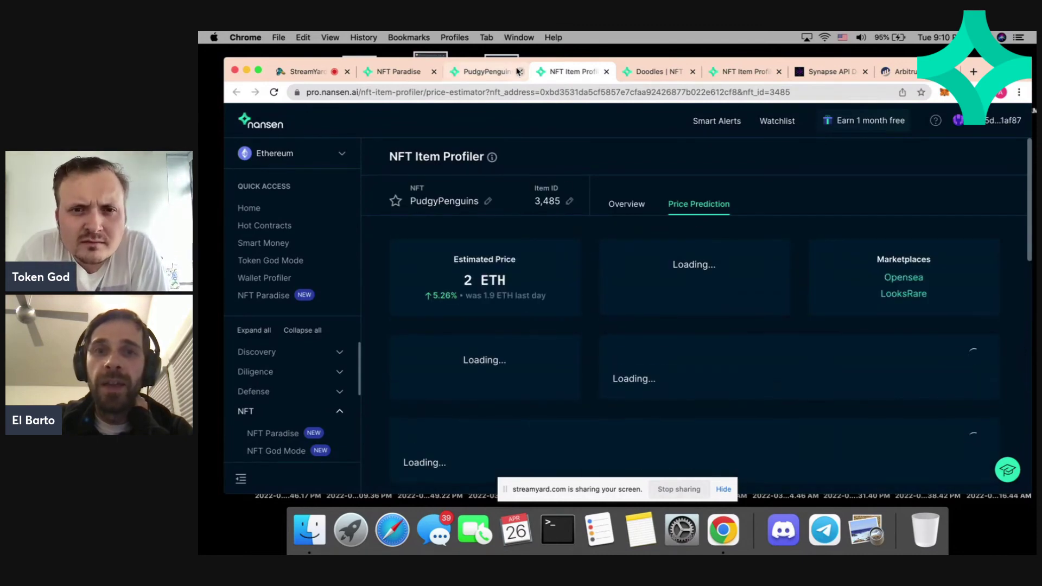
Go back to the PudgyPenguins table, then switch to item 3485's Item Profiler tab.
left_click(489, 73)
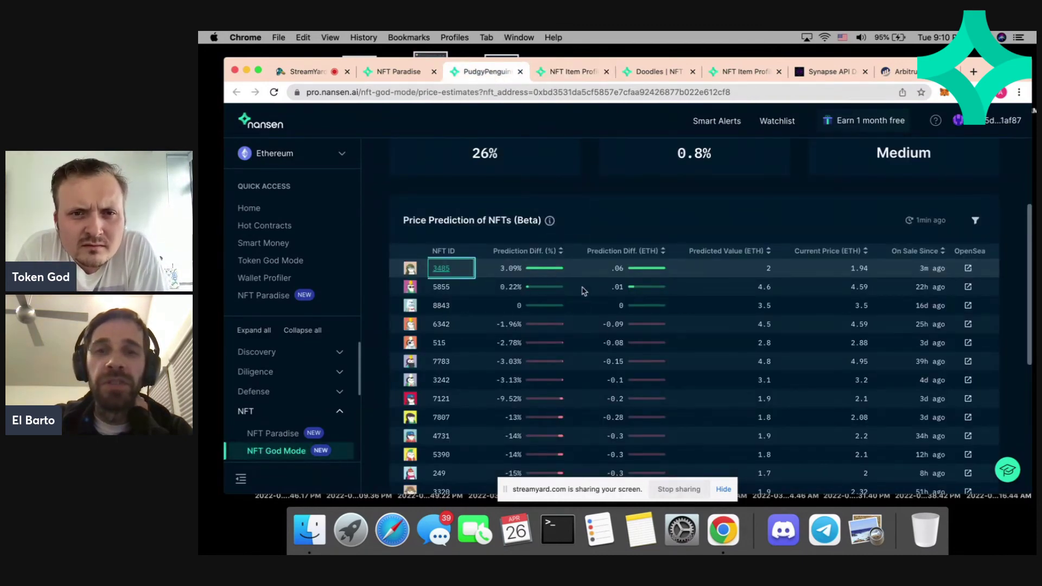
right_click(556, 302)
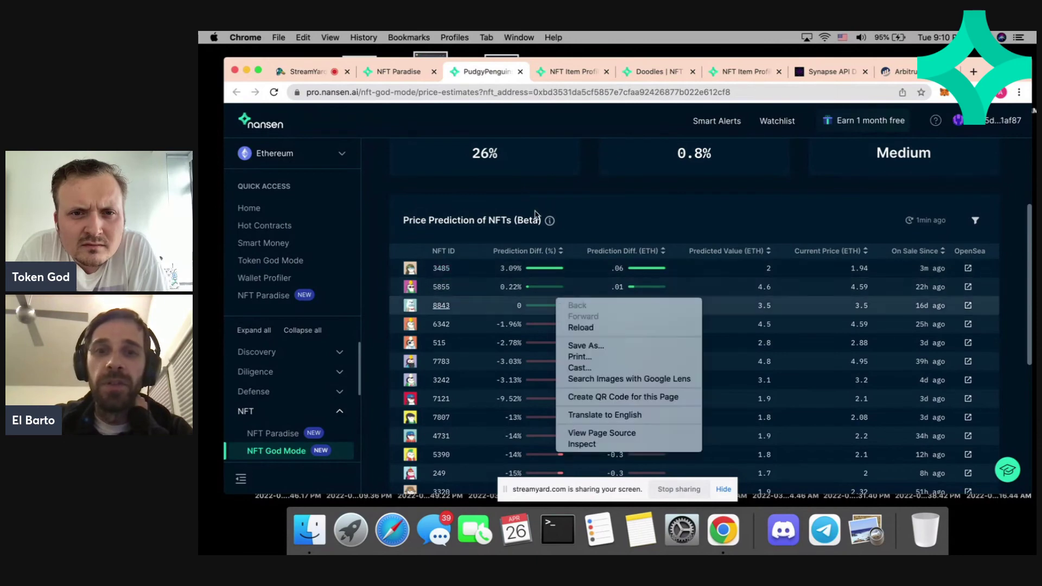
left_click(374, 213)
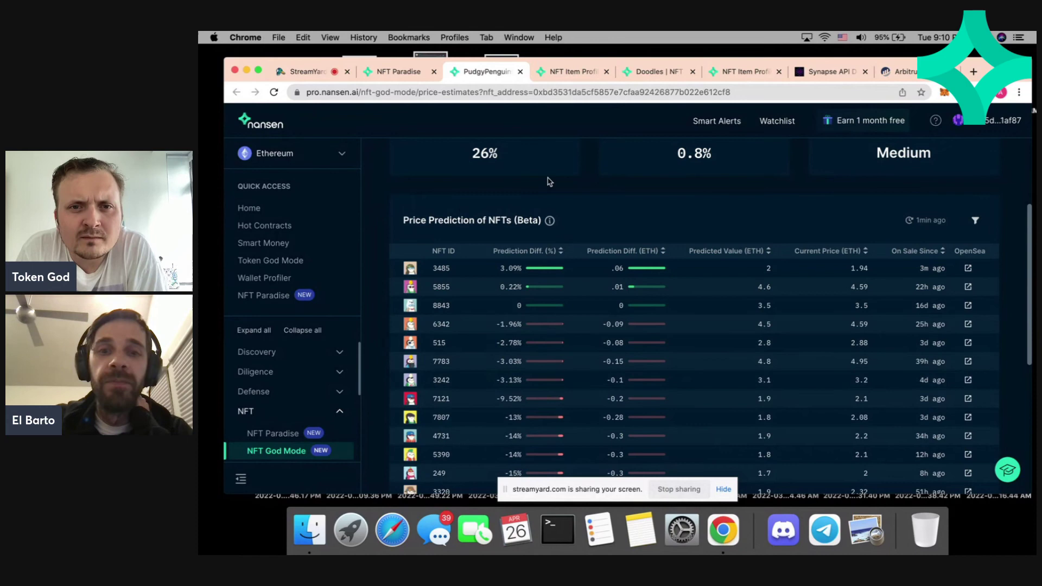
left_click(574, 71)
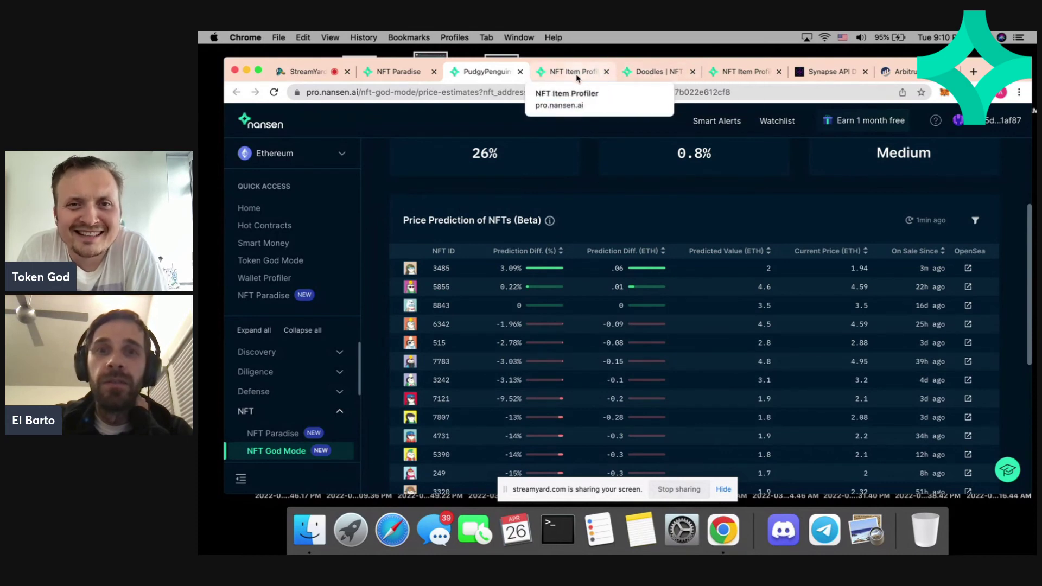
Scroll through item 3485's traits, price history and price distribution, then return to the top.
scroll(575, 257, "down", 3)
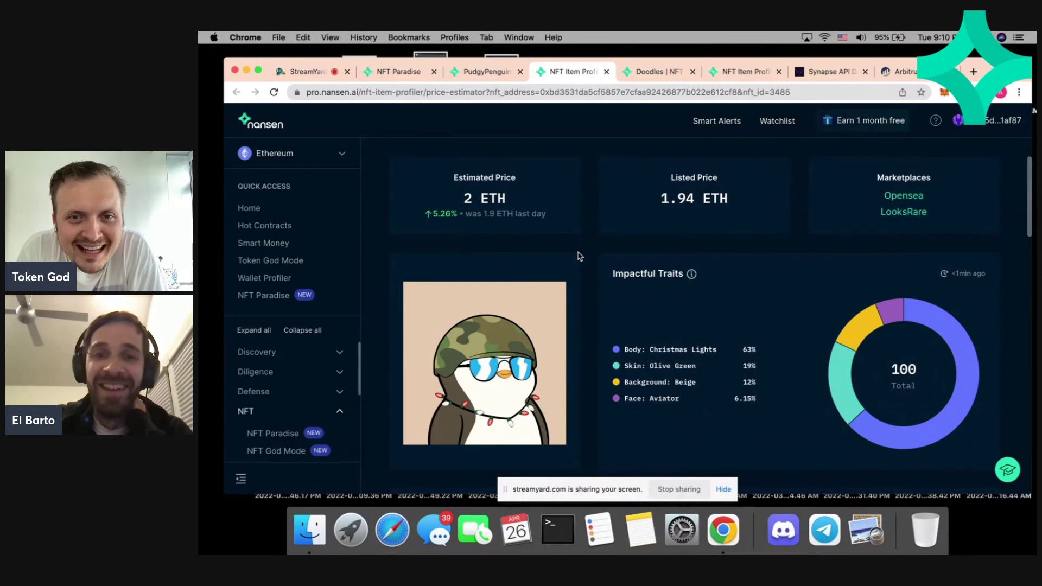
scroll(579, 256, "down", 1)
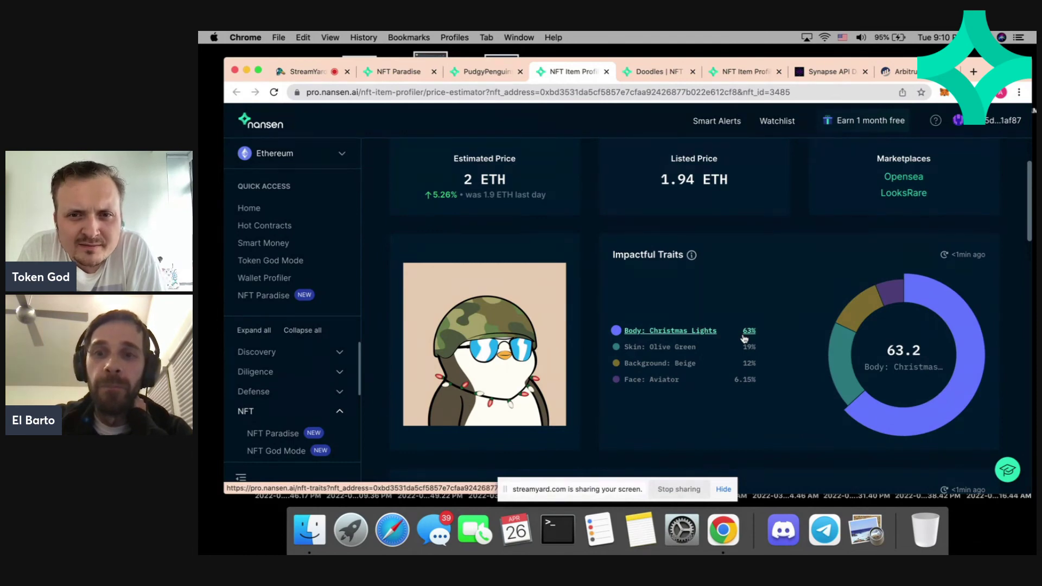
scroll(636, 238, "down", 8)
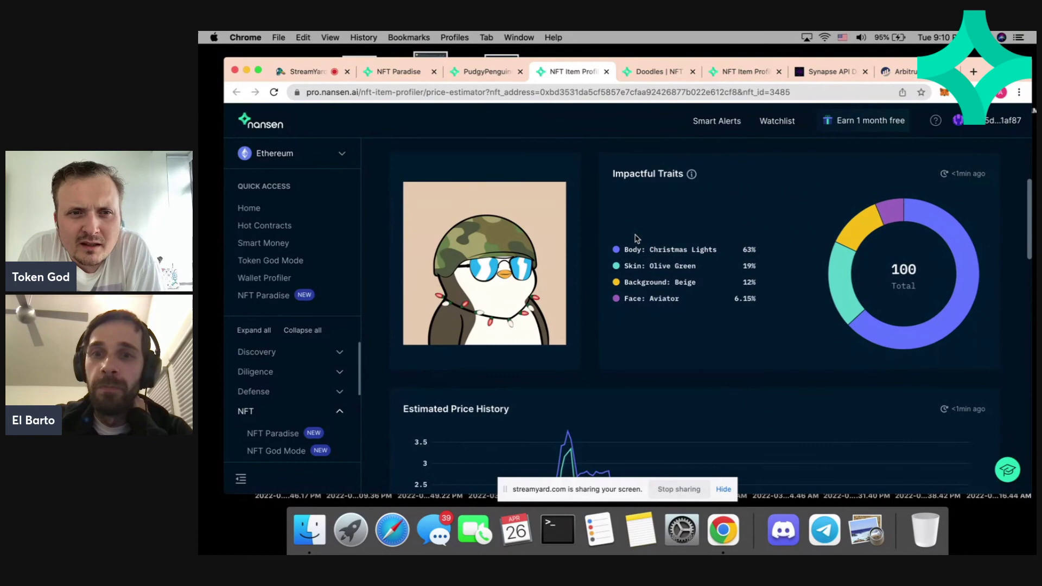
scroll(635, 237, "down", 4)
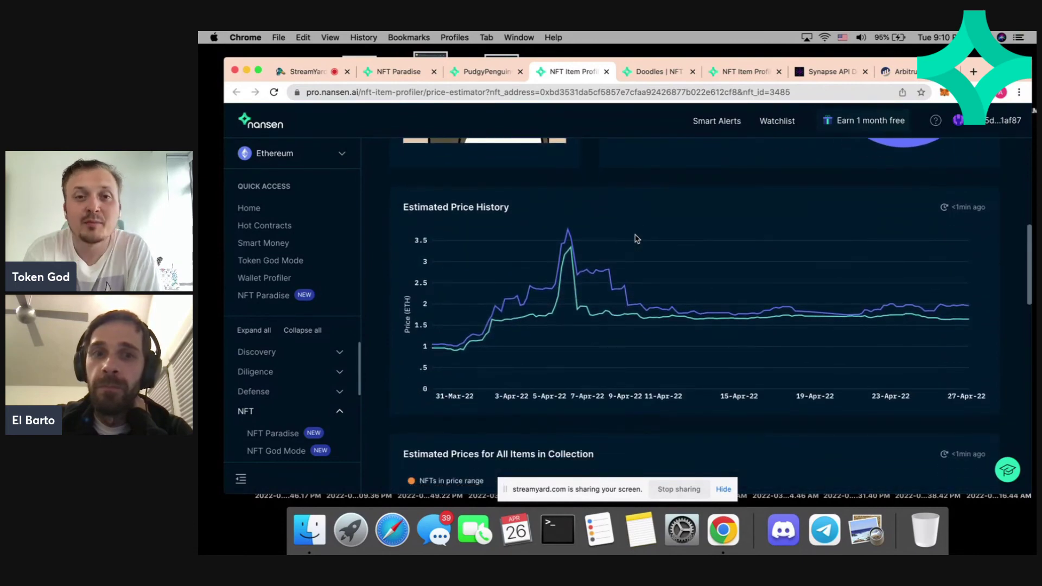
scroll(636, 238, "down", 1)
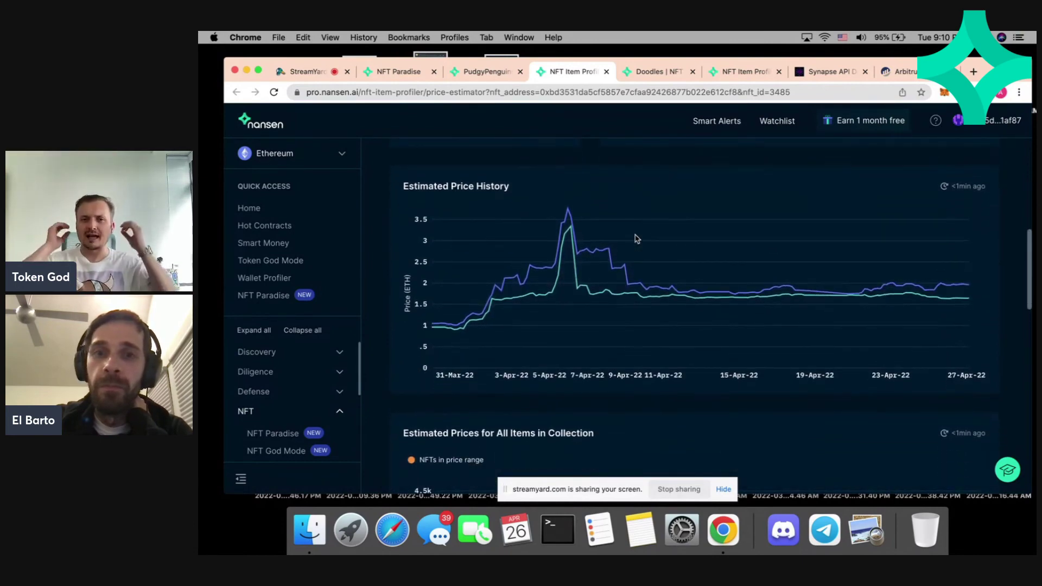
scroll(636, 239, "down", 3)
scroll(636, 239, "down", 5)
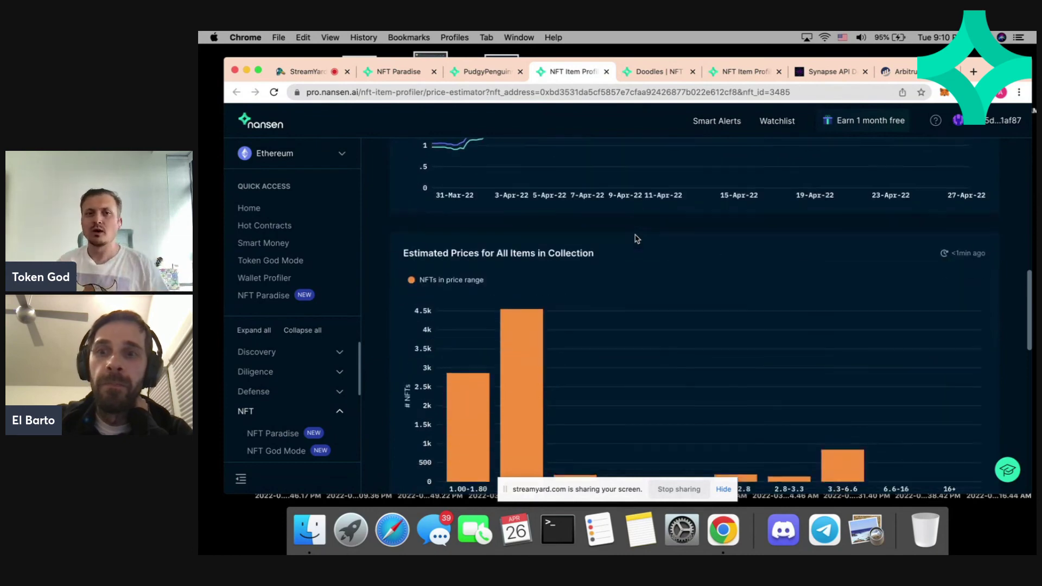
scroll(636, 238, "up", 15)
scroll(636, 239, "up", 8)
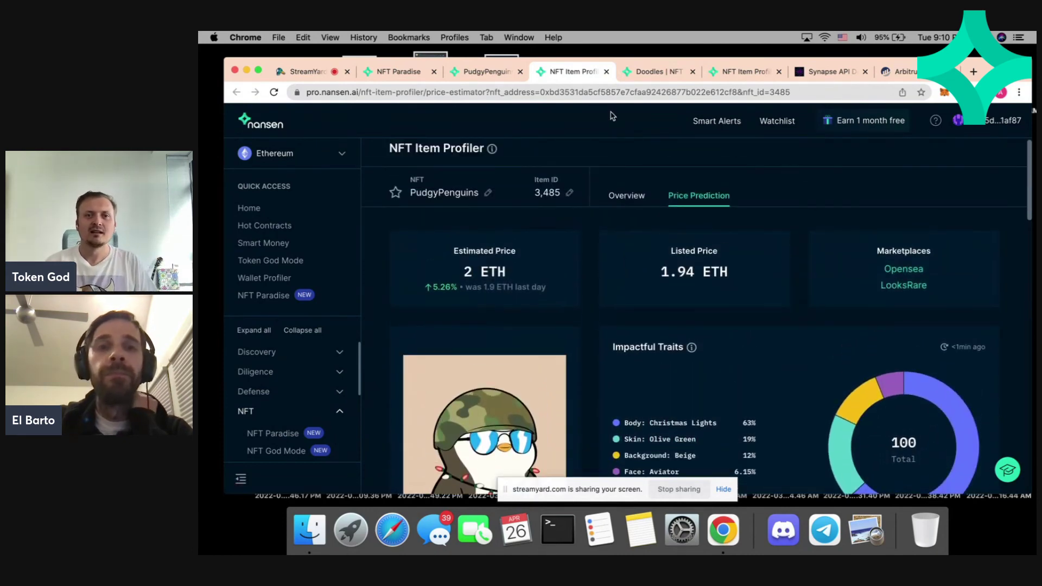
Close the PudgyPenguins profile and review Doodles 6378's traits, history and 16–18 ETH distribution peak.
left_click(606, 71)
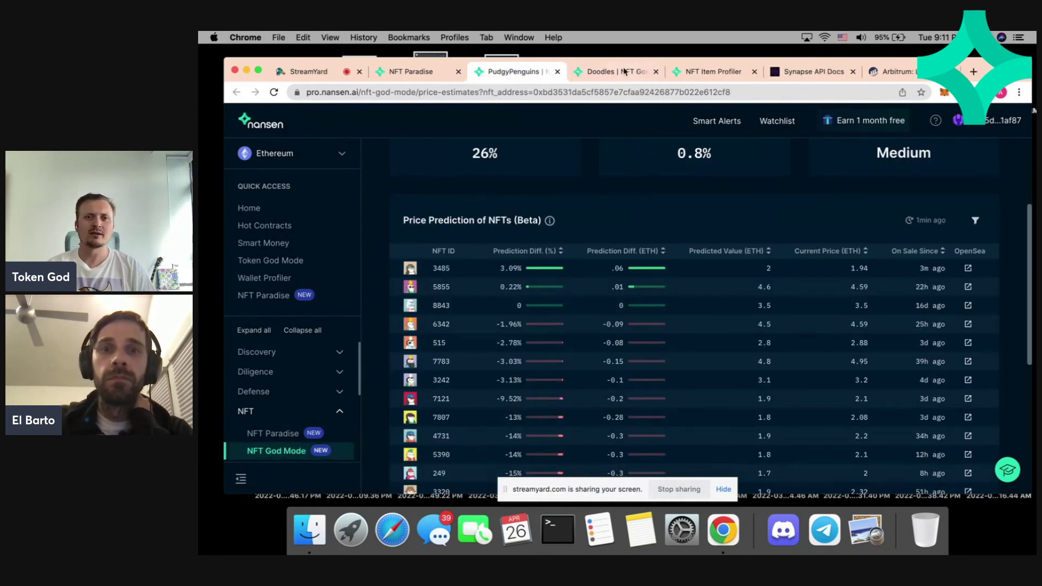
left_click(624, 73)
scroll(547, 321, "down", 4)
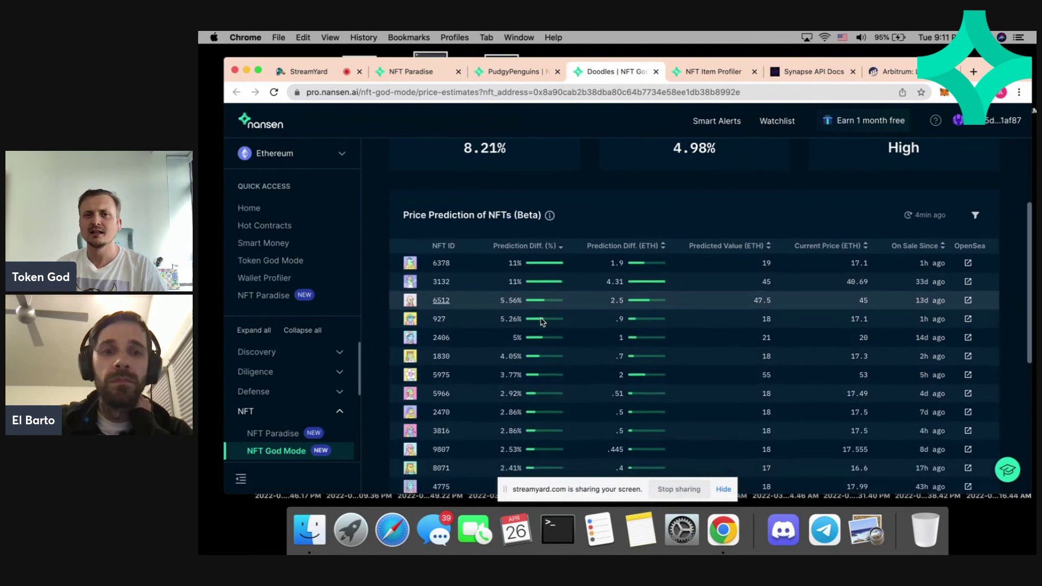
left_click(714, 71)
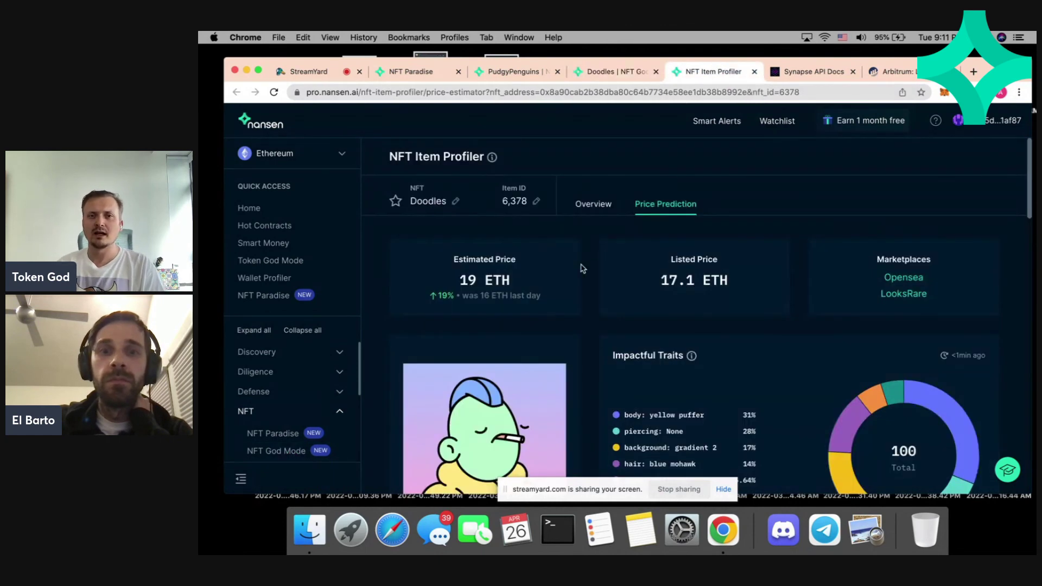
scroll(581, 268, "down", 5)
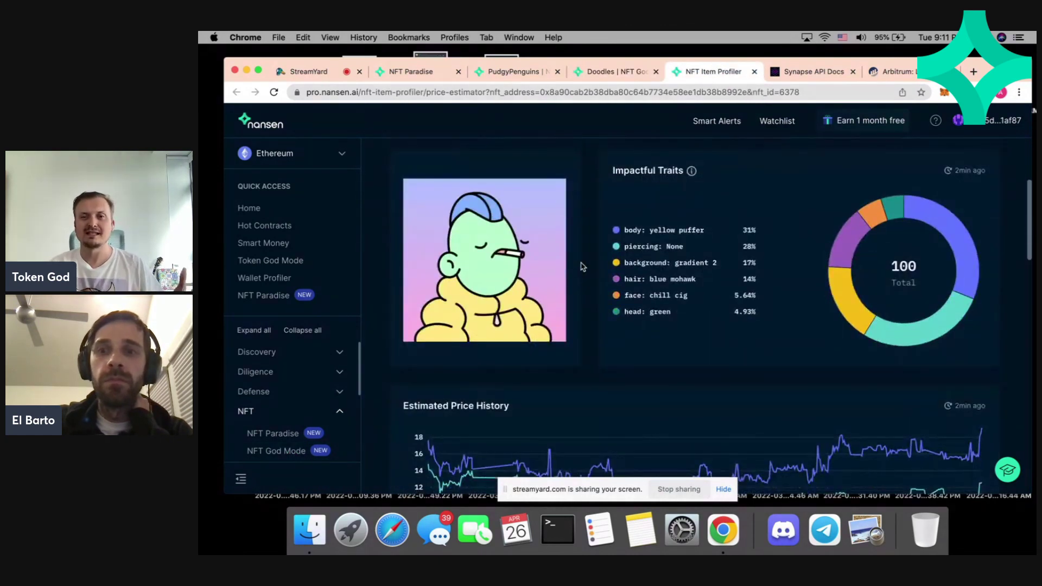
scroll(582, 266, "down", 10)
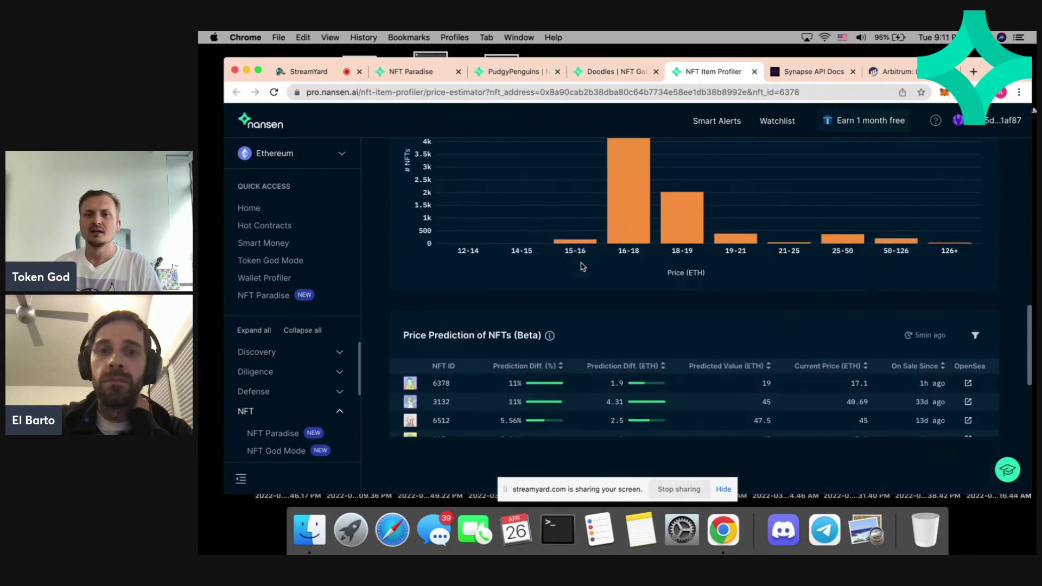
scroll(582, 266, "up", 4)
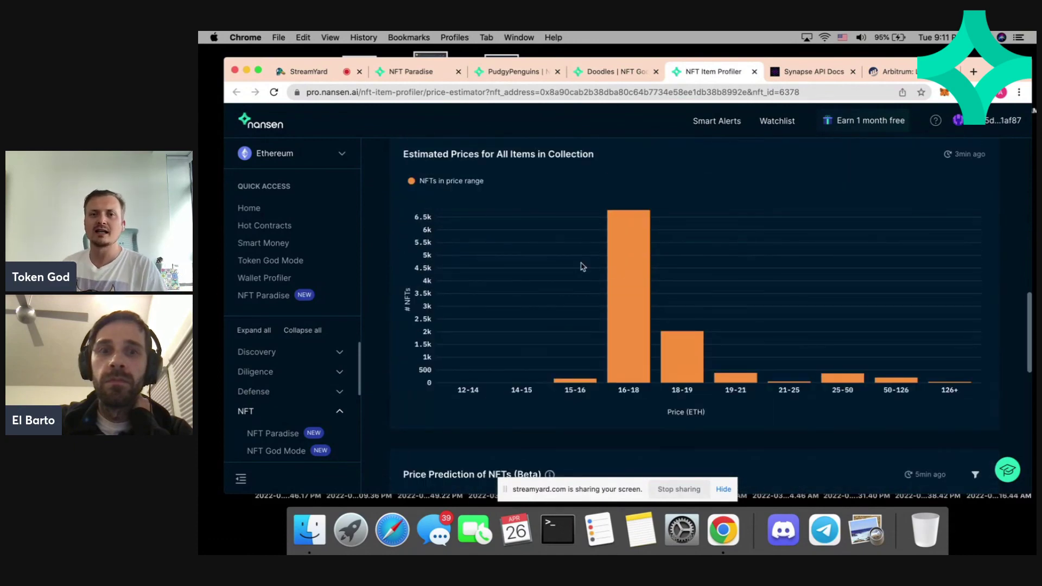
scroll(582, 266, "up", 11)
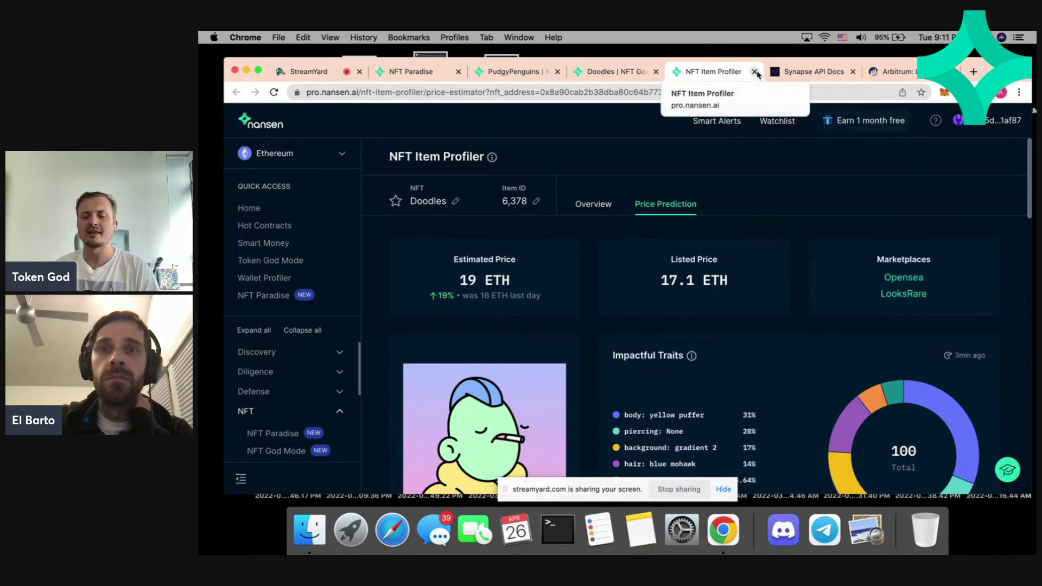
Close Doodles item 6378's profile tab and go back to the Doodles table showing NFT 3132 at 45 ETH.
left_click(755, 72)
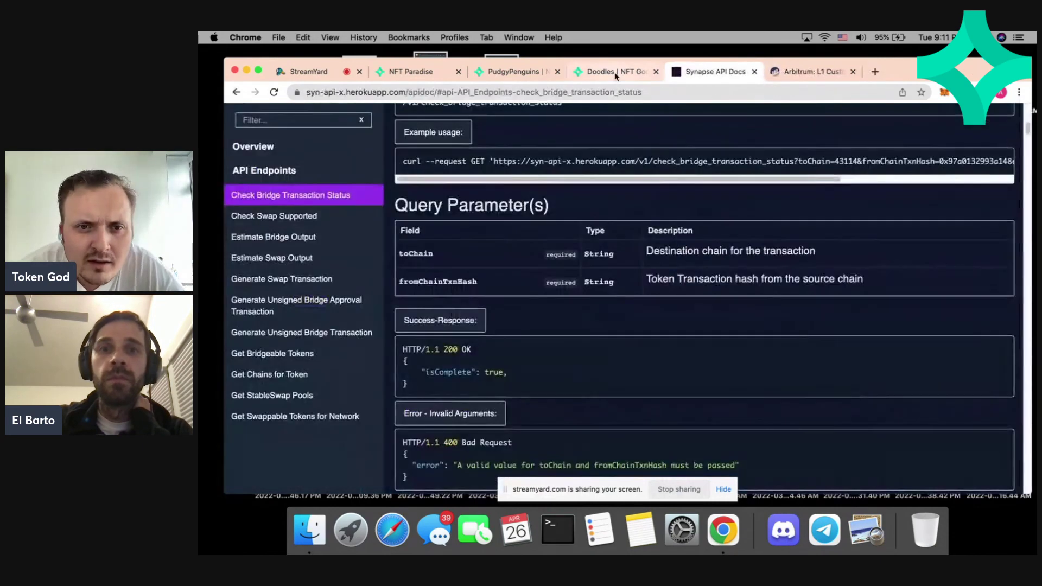
left_click(616, 76)
scroll(564, 296, "down", 3)
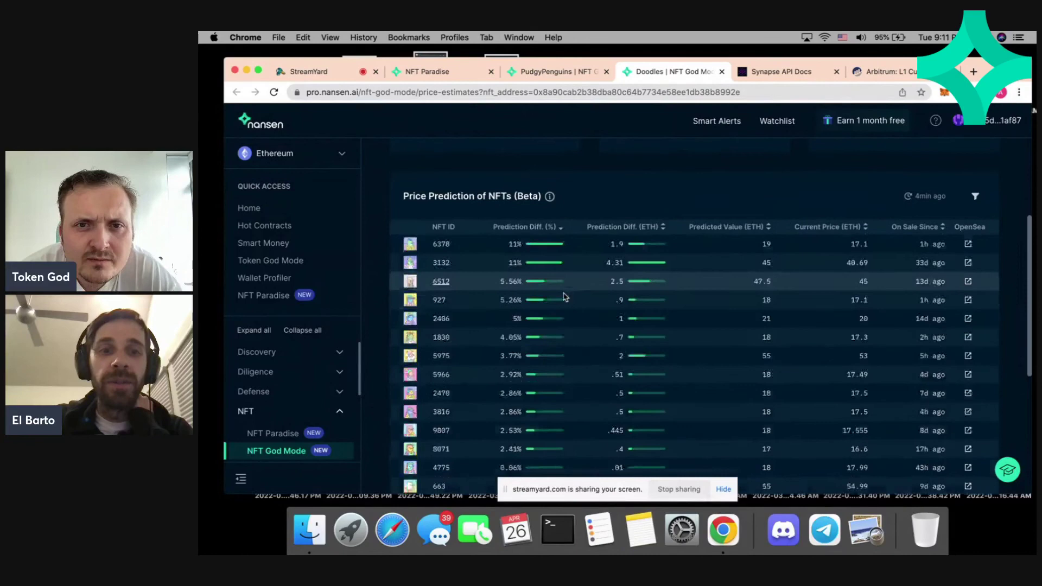
scroll(564, 297, "up", 2)
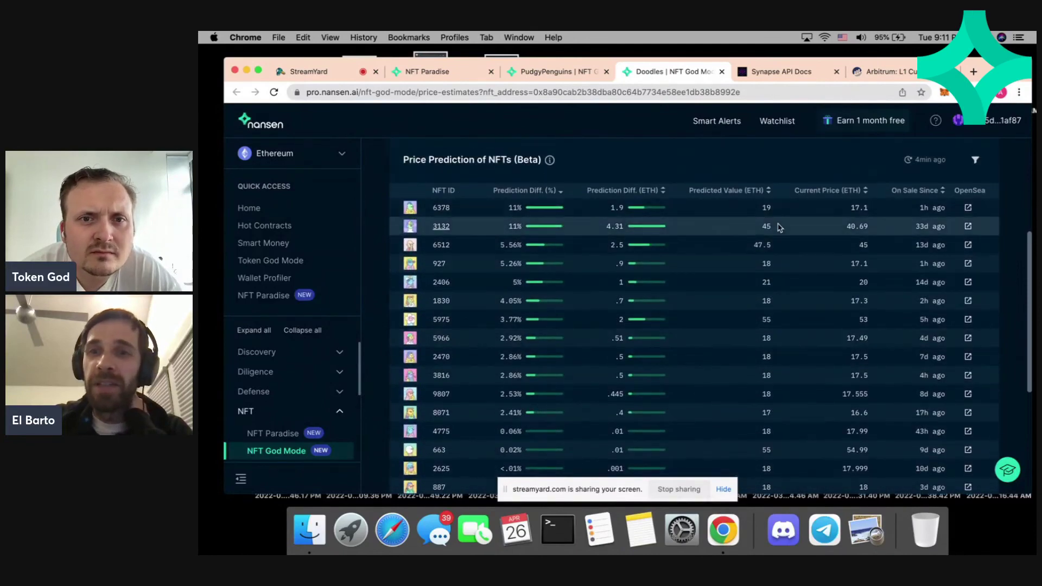